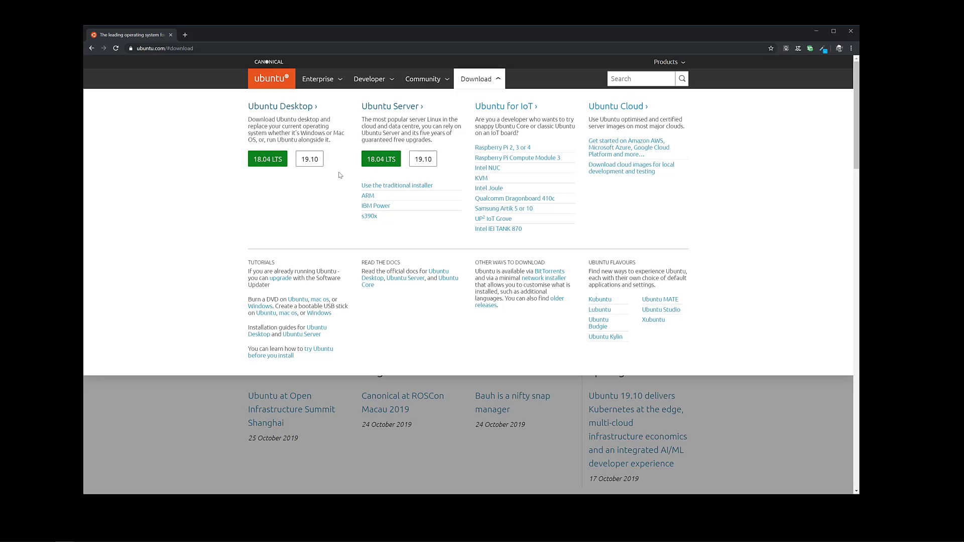
Step: Switch to Oracle VM VirtualBox and define a new virtual machine named "Ubuntu Server" with 4096 MB of memory
click(816, 30)
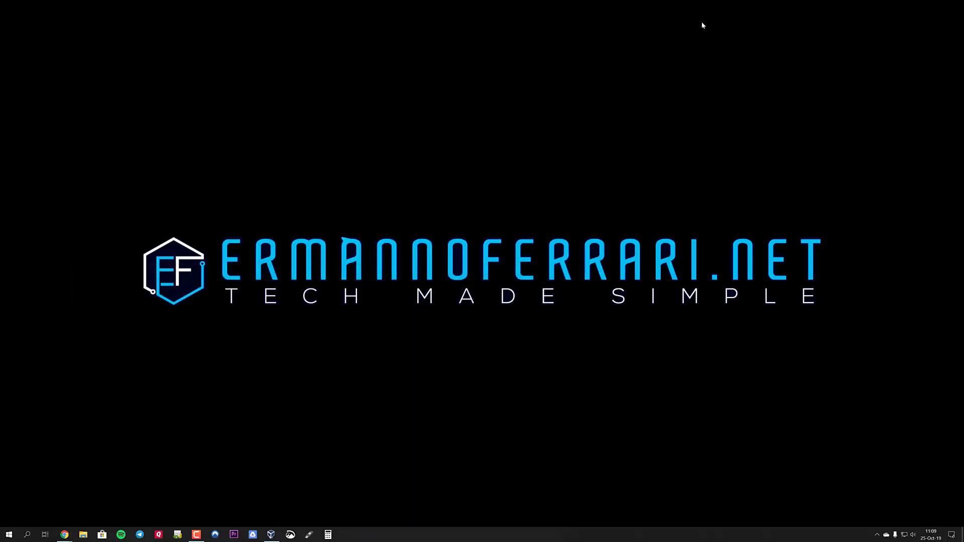
click(271, 534)
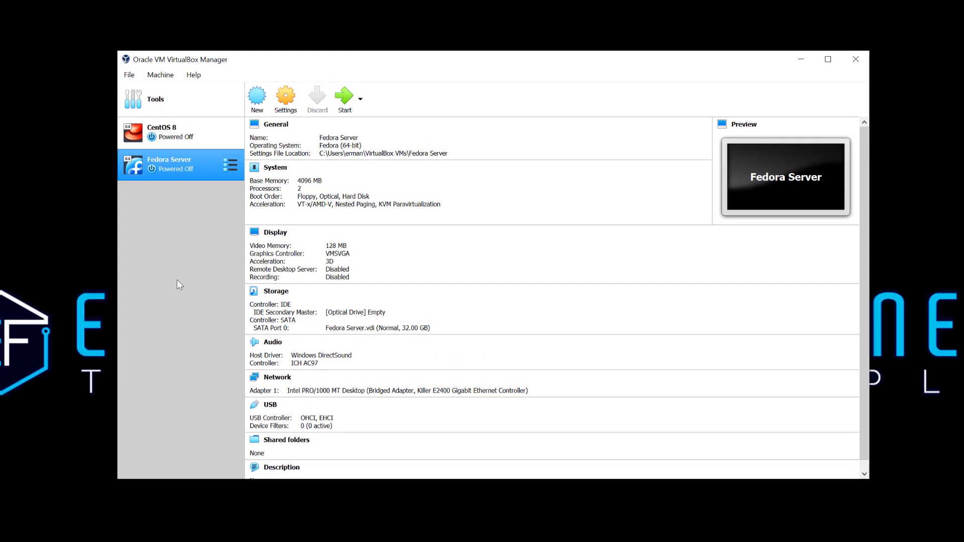
click(260, 100)
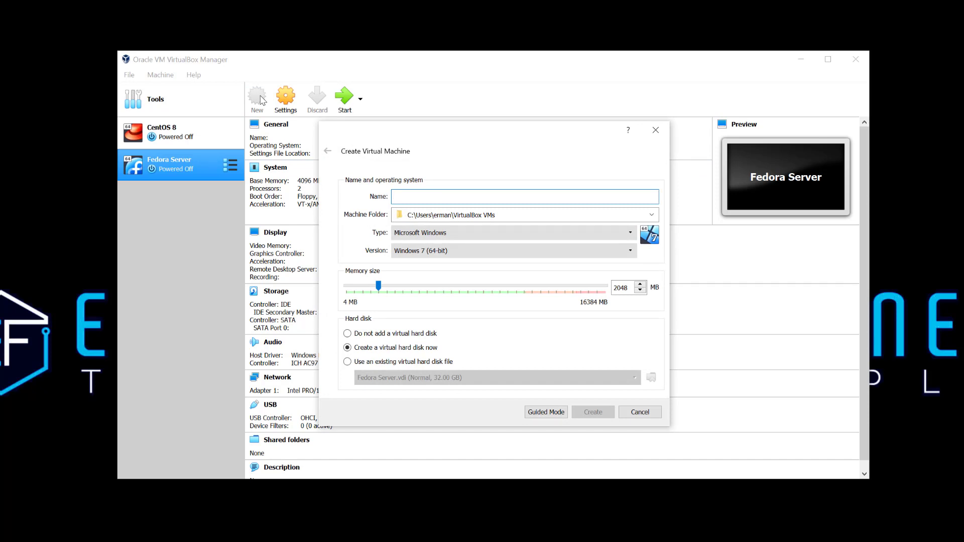
text(Ubuntu S)
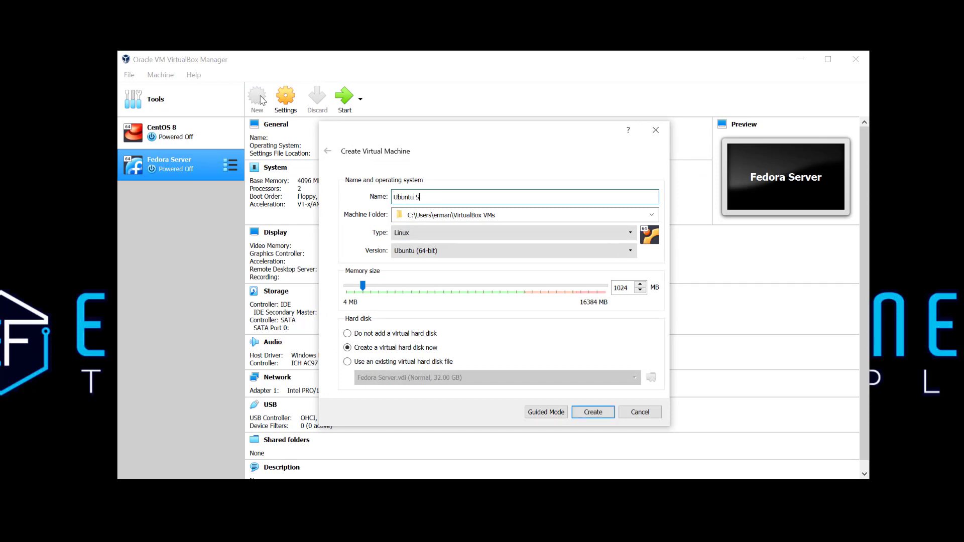
text(erver)
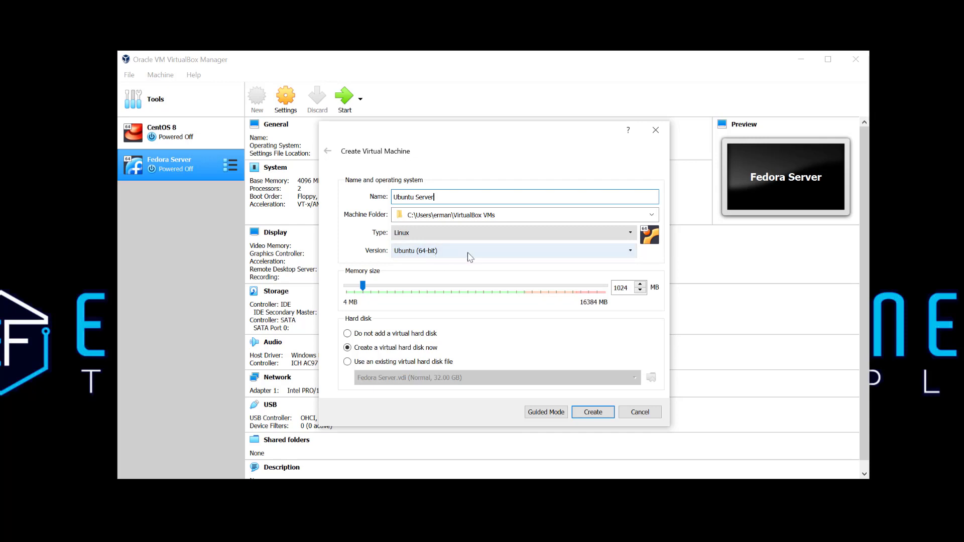
click(428, 285)
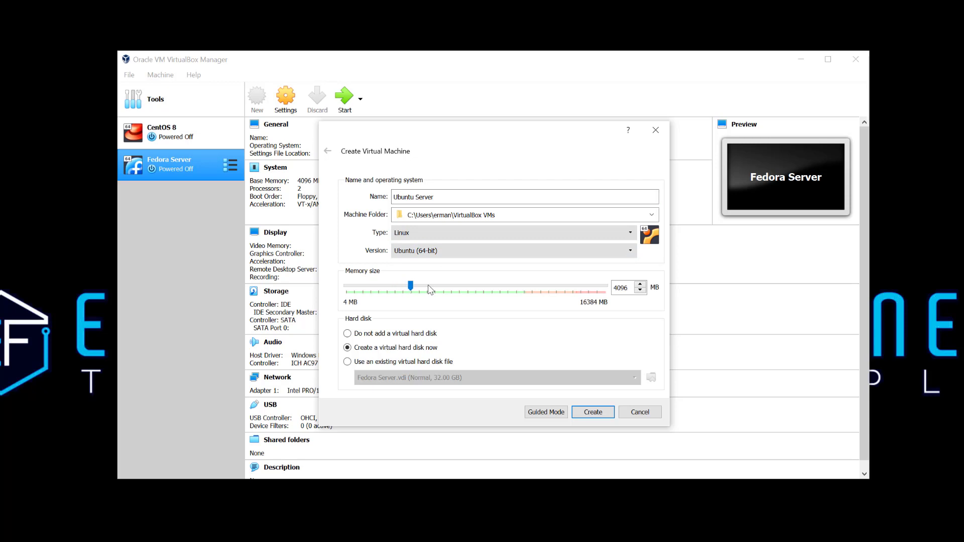
click(591, 413)
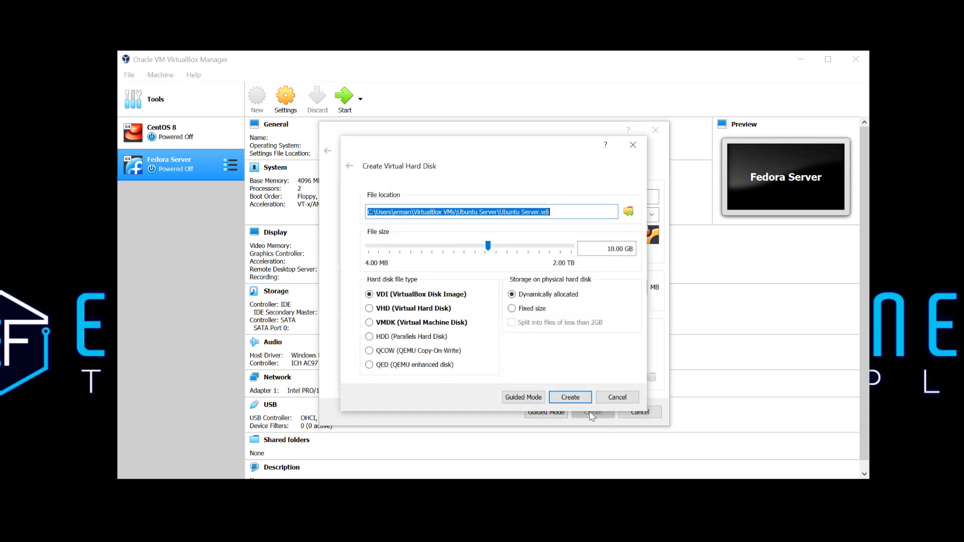
Step: Create a 40 GB dynamically allocated VDI hard disk for the new virtual machine
click(518, 249)
click(519, 250)
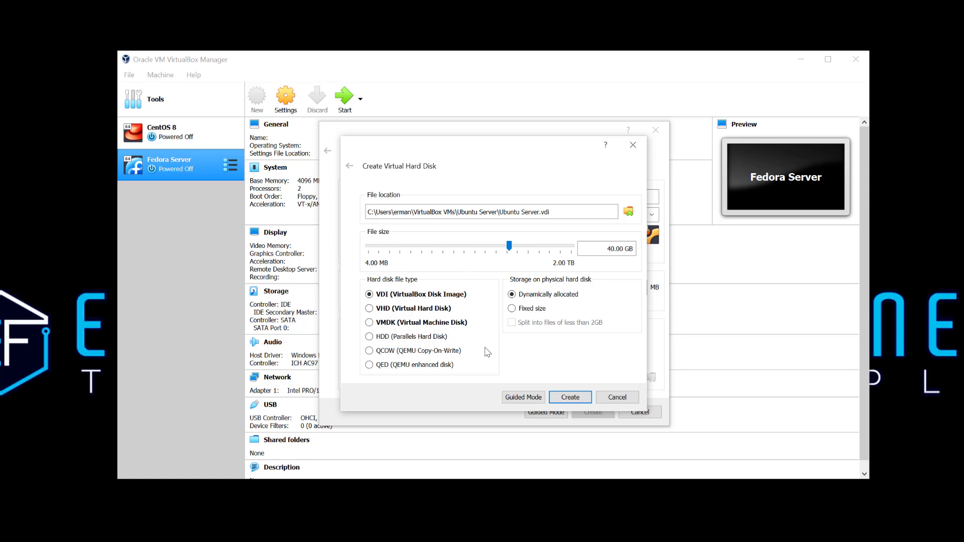
click(579, 402)
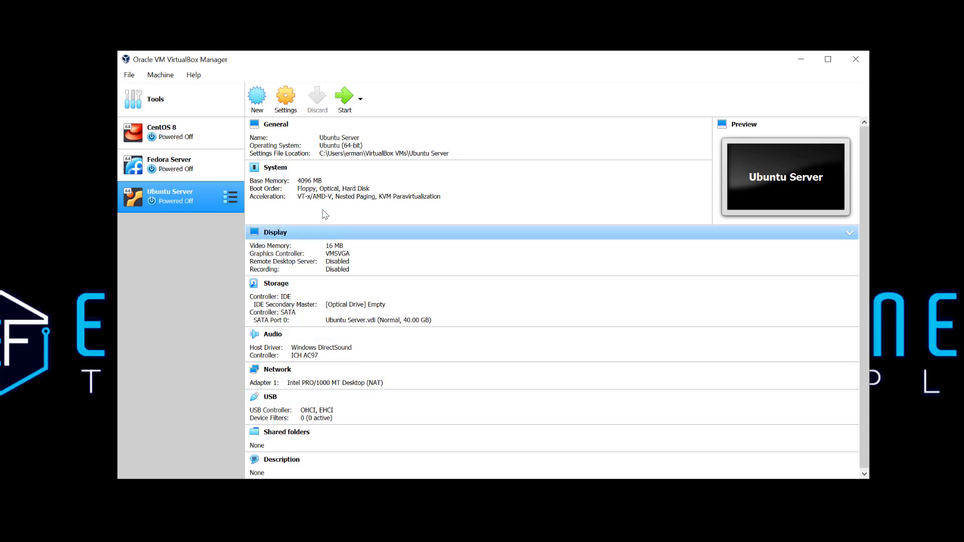
Step: In the Ubuntu Server machine's settings, assign 2 processors and check the display options
click(294, 93)
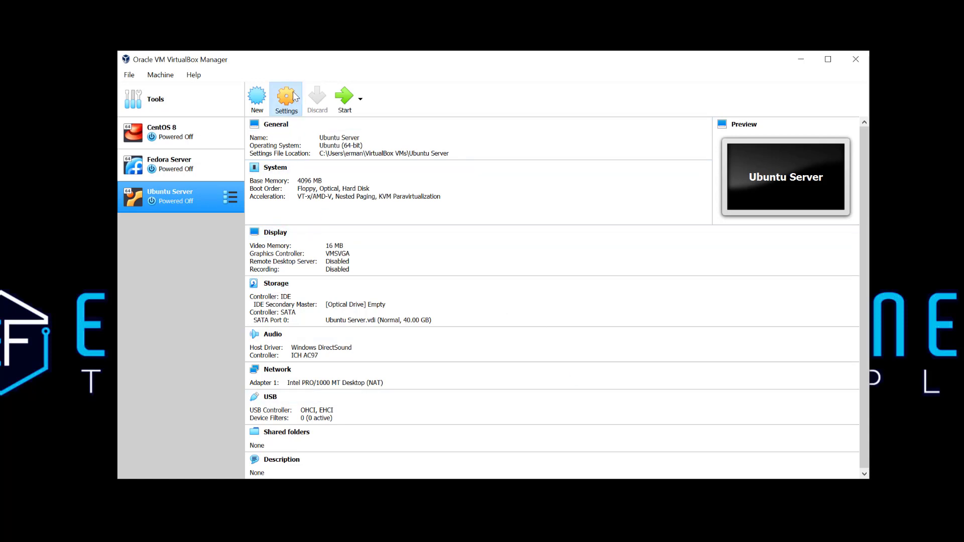
click(297, 142)
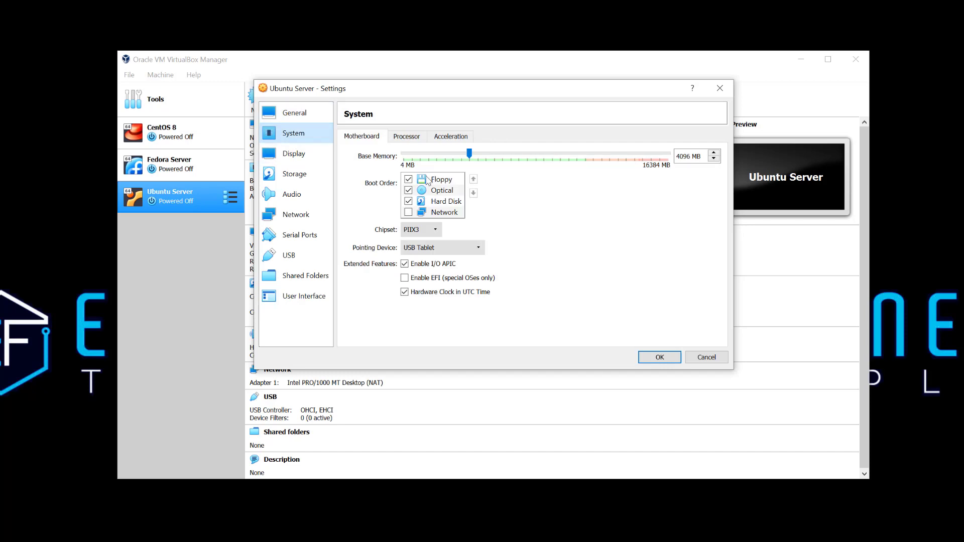
click(419, 139)
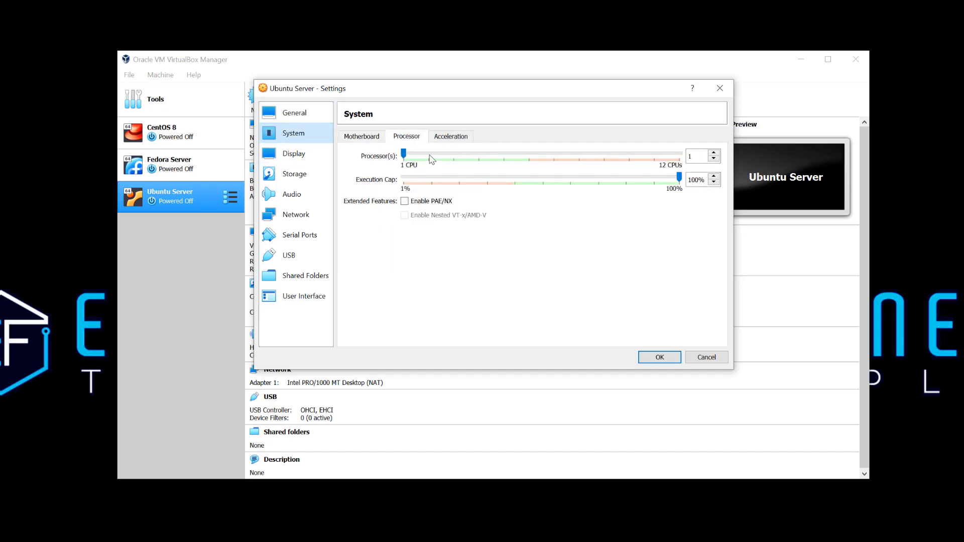
click(429, 156)
click(317, 156)
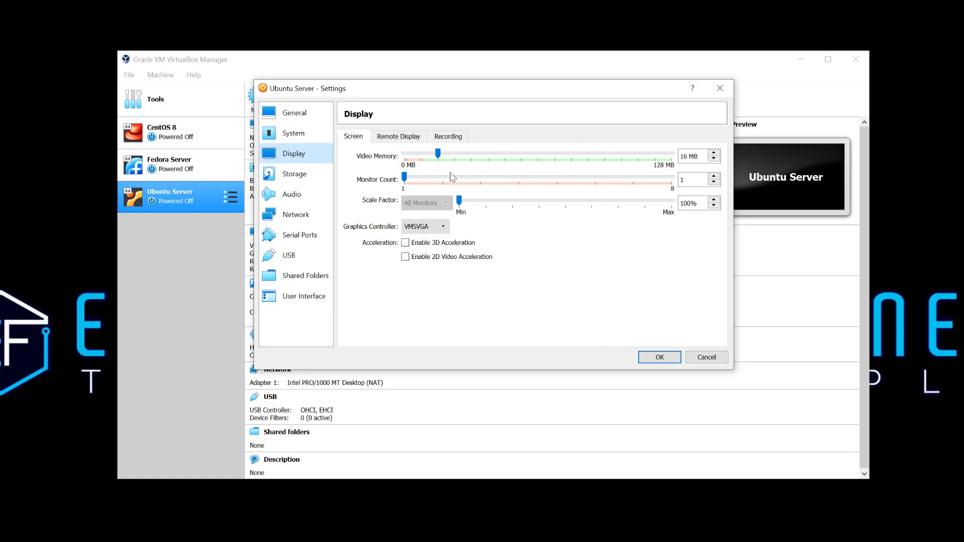
Step: Load the ubuntu-18.04.3-live-server-amd64 disc image from Downloads into the machine's empty optical drive
click(291, 177)
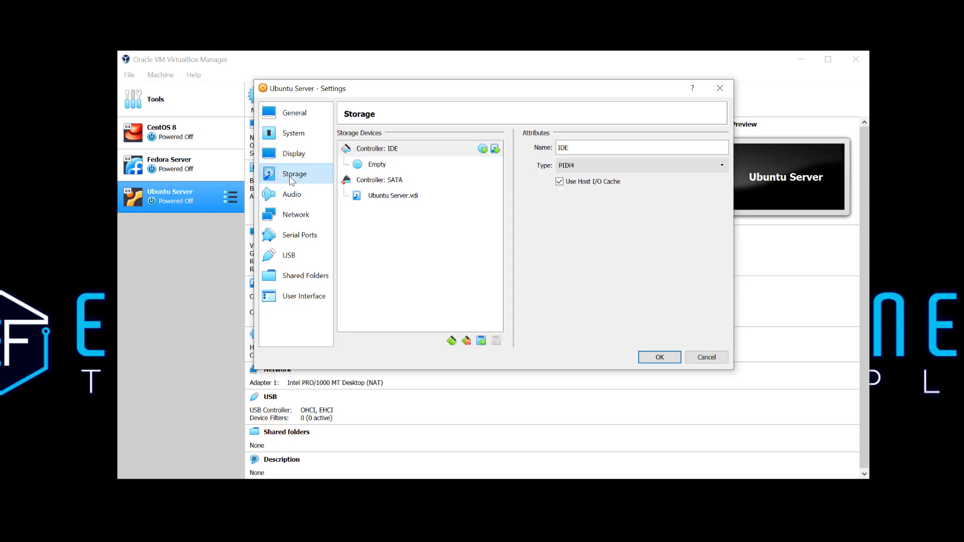
click(377, 166)
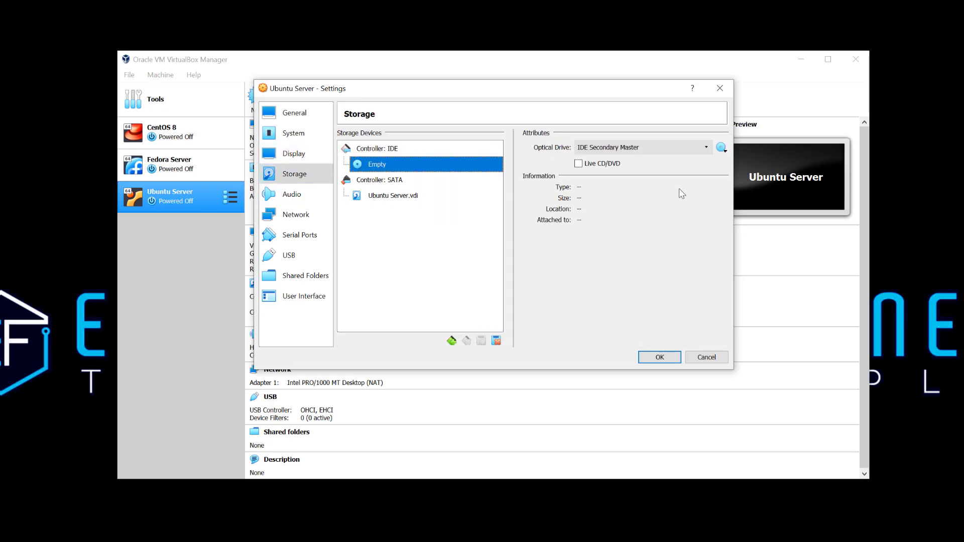
click(720, 147)
click(733, 164)
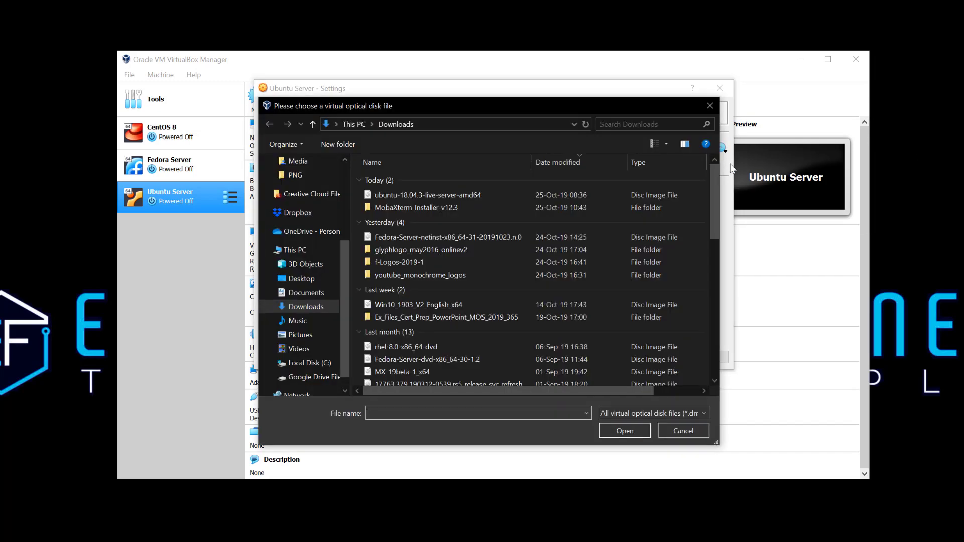
double_click(458, 197)
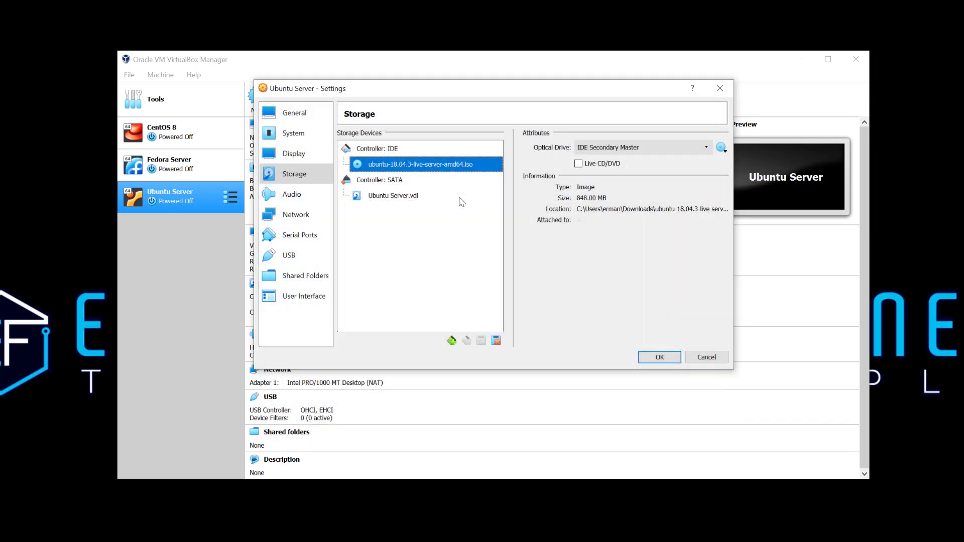
Step: Attach network Adapter 1 to a Bridged Adapter with promiscuous mode Allow All, and save the machine's settings
click(291, 215)
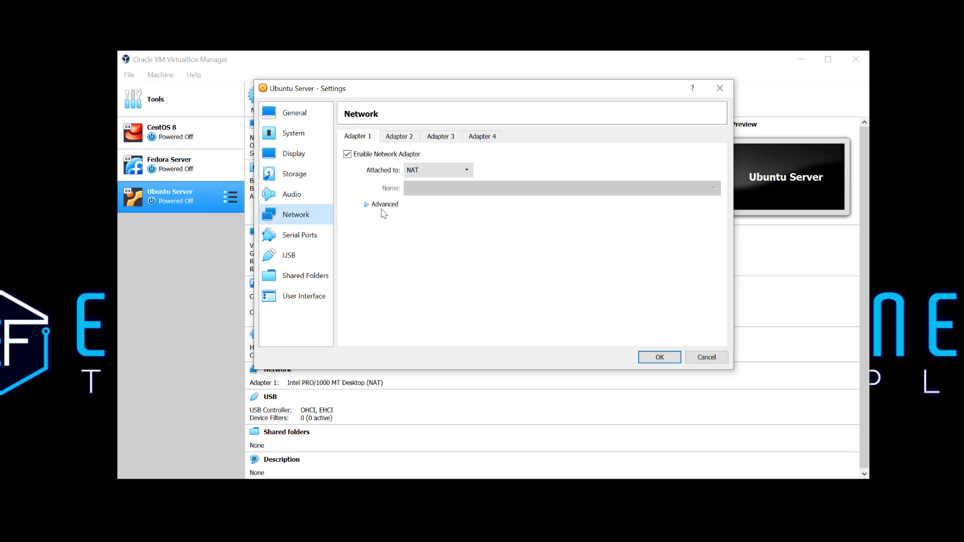
click(437, 173)
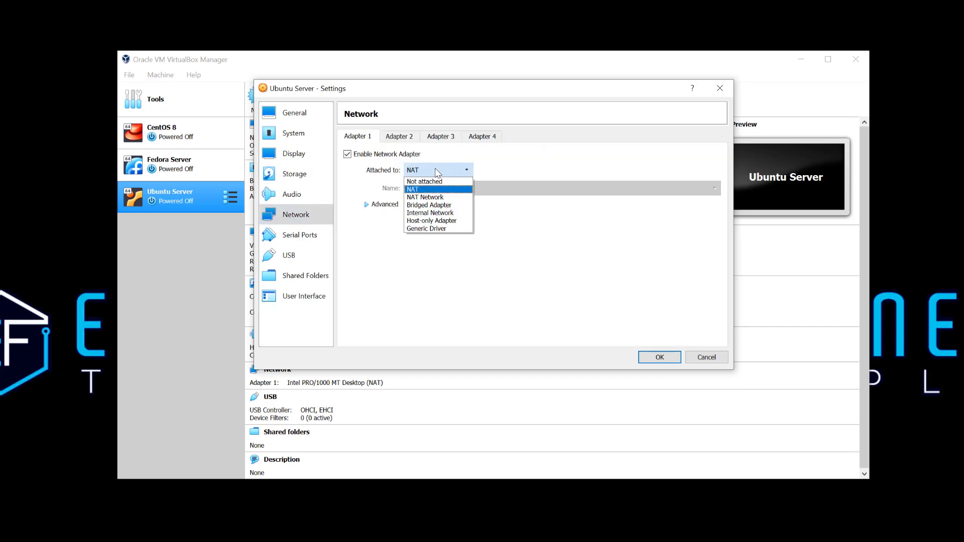
click(435, 206)
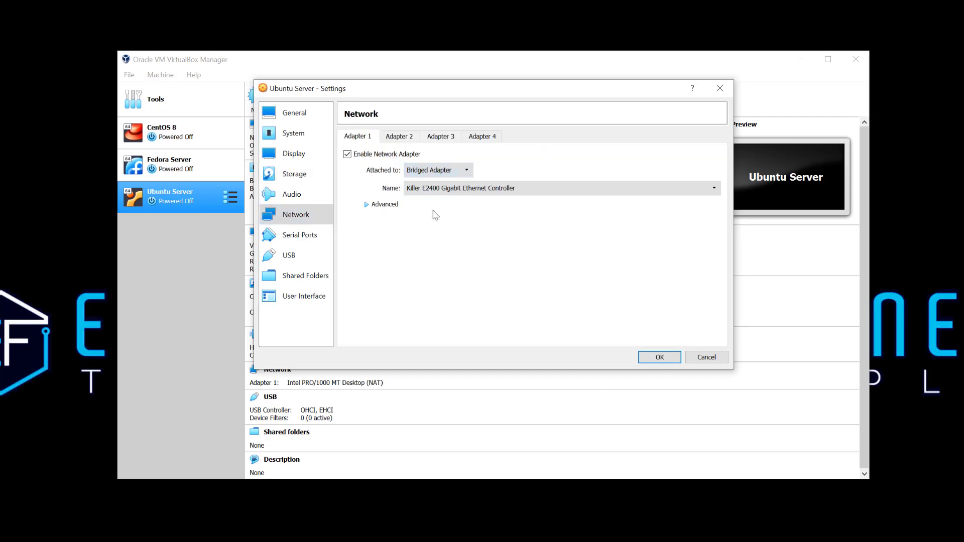
click(366, 206)
click(444, 240)
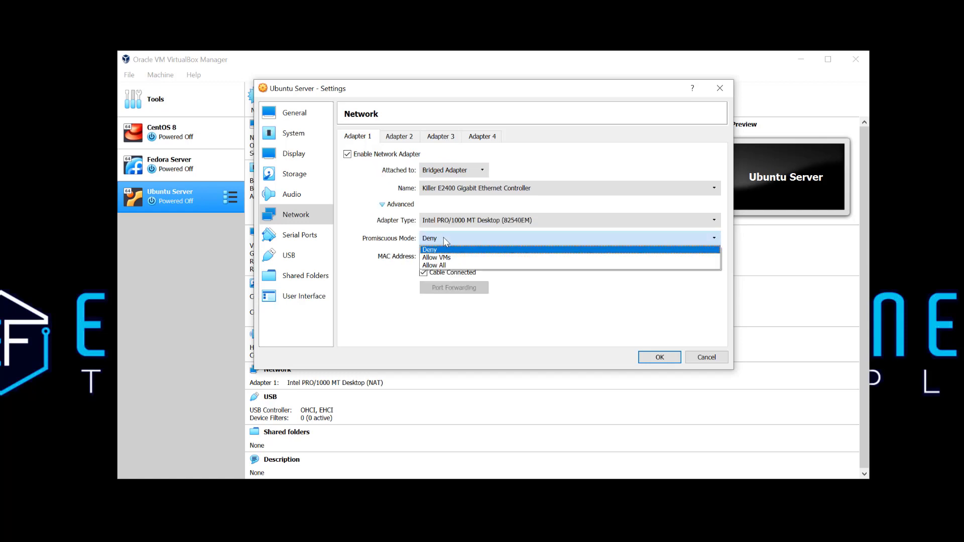
click(440, 265)
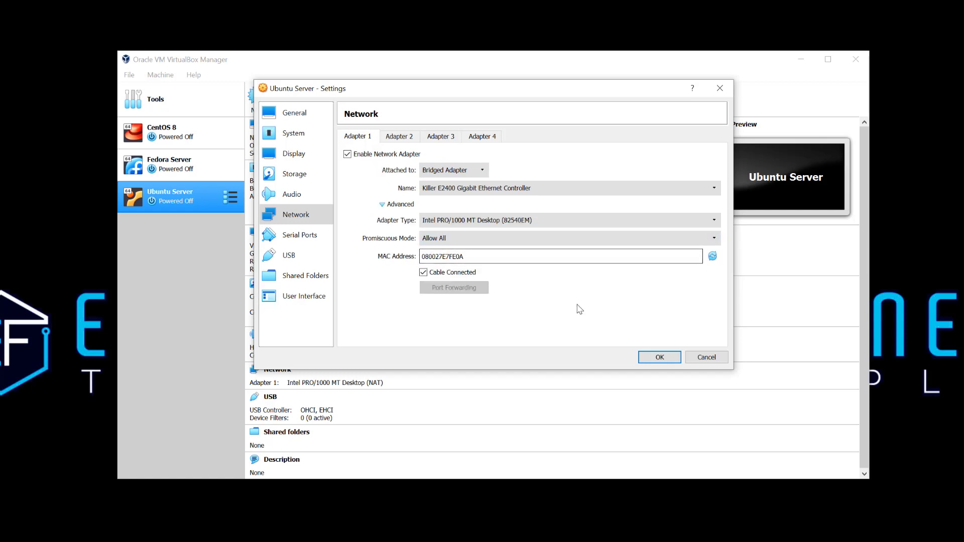
click(648, 360)
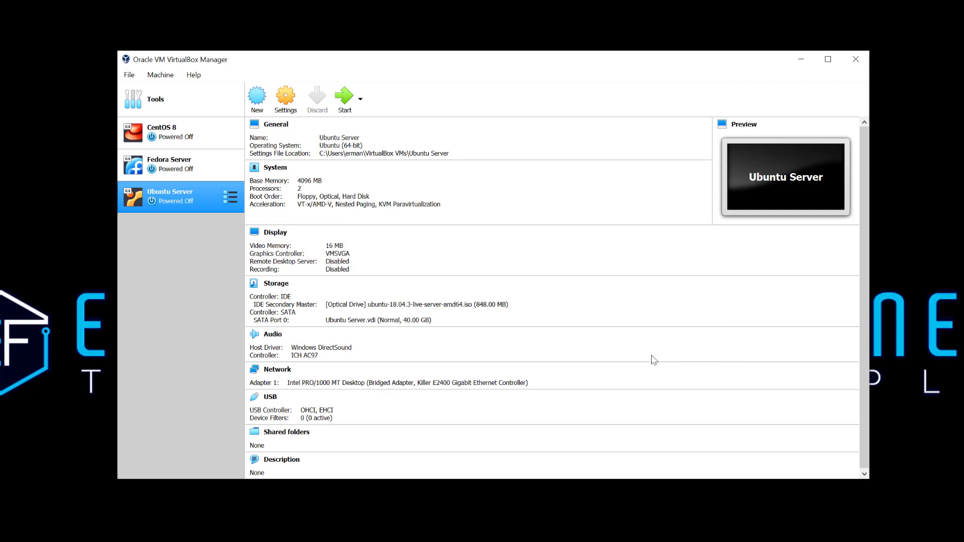
Step: Start the Ubuntu Server virtual machine and choose English as the installer language
click(343, 102)
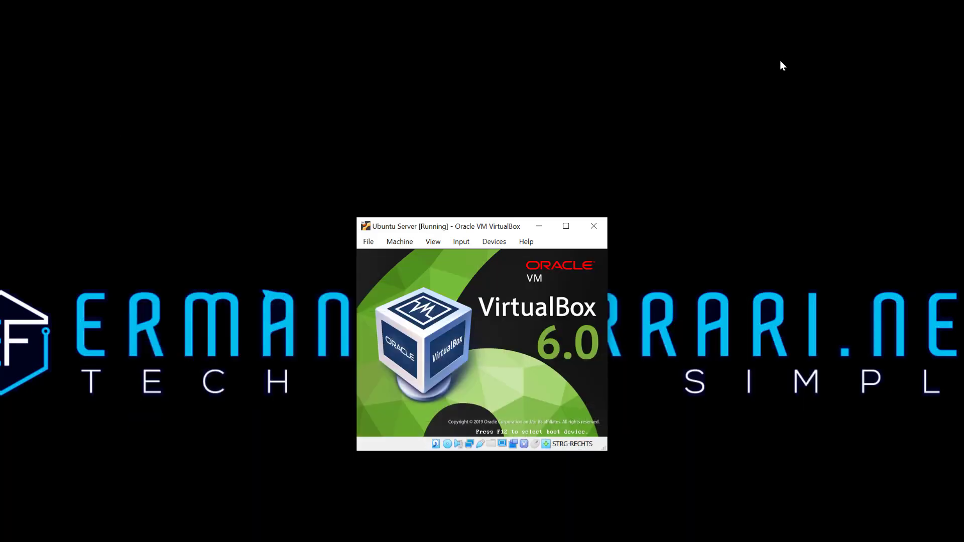
drag(451, 228, 408, 56)
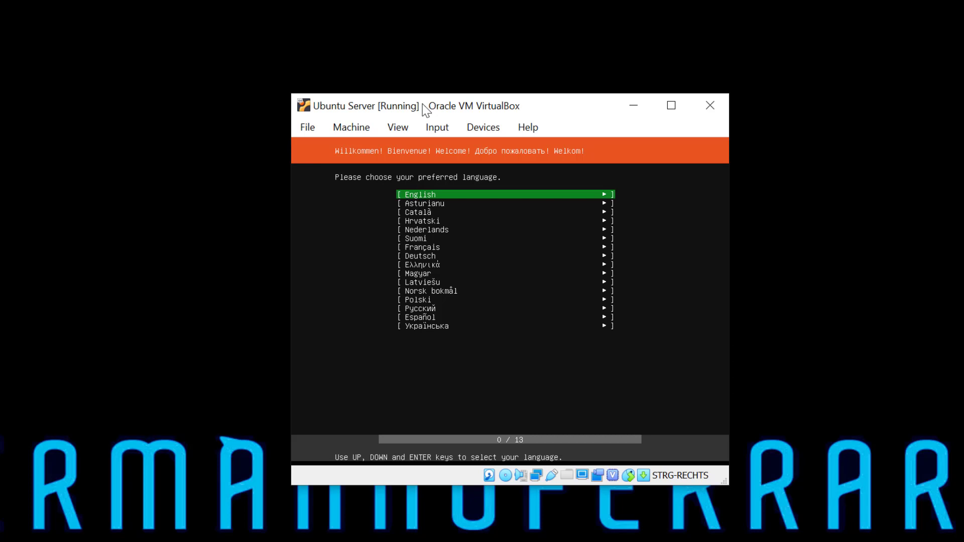
key(Return)
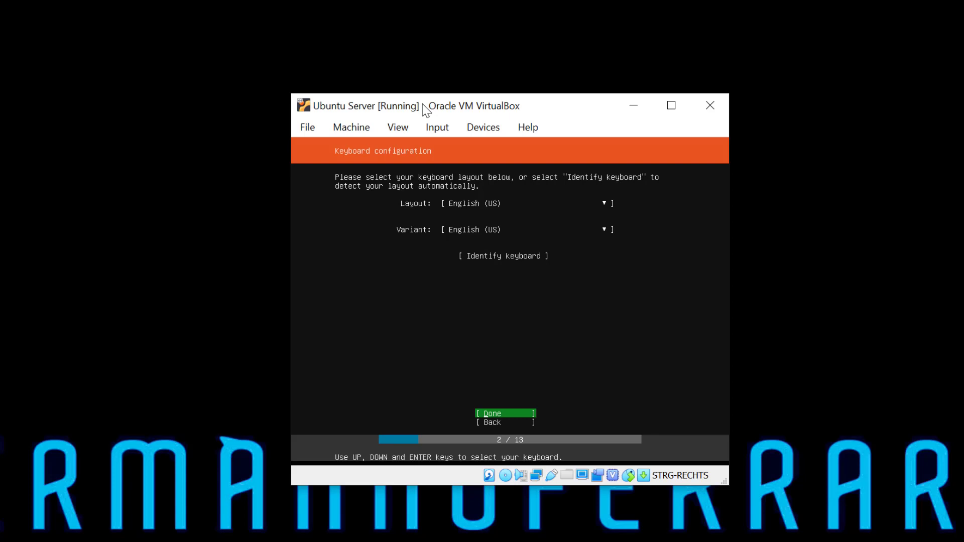
Step: Set the installer's keyboard layout to Switzerland
key(Up)
key(Up)
key(Up)
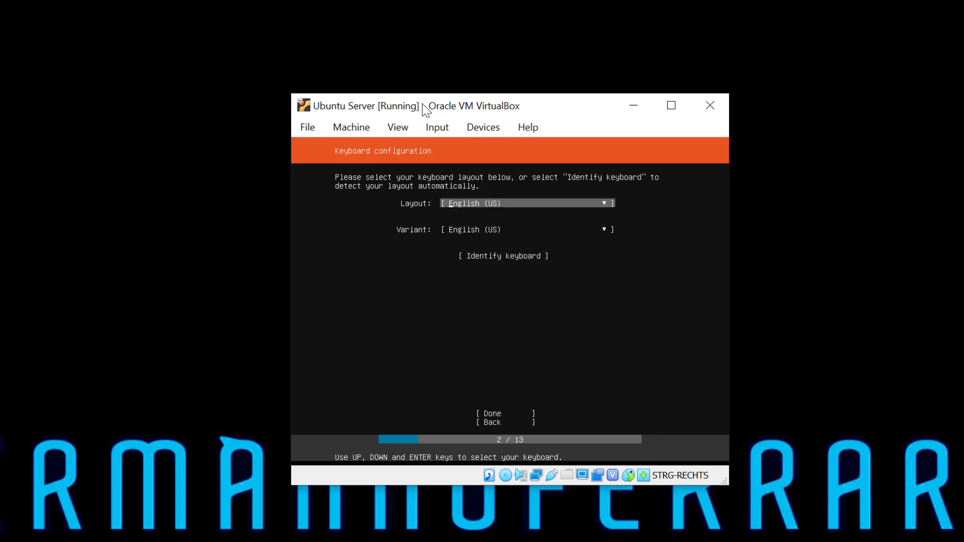
key(Return)
key(Down)
key(Down)
key(Down)
key(Down)
key(Down)
key(Down)
key(Down)
key(Down)
key(Down)
key(Down)
key(Down)
key(Down)
key(Down)
key(Down)
key(Down)
key(Down)
key(Down)
key(Down)
key(Down)
key(Down)
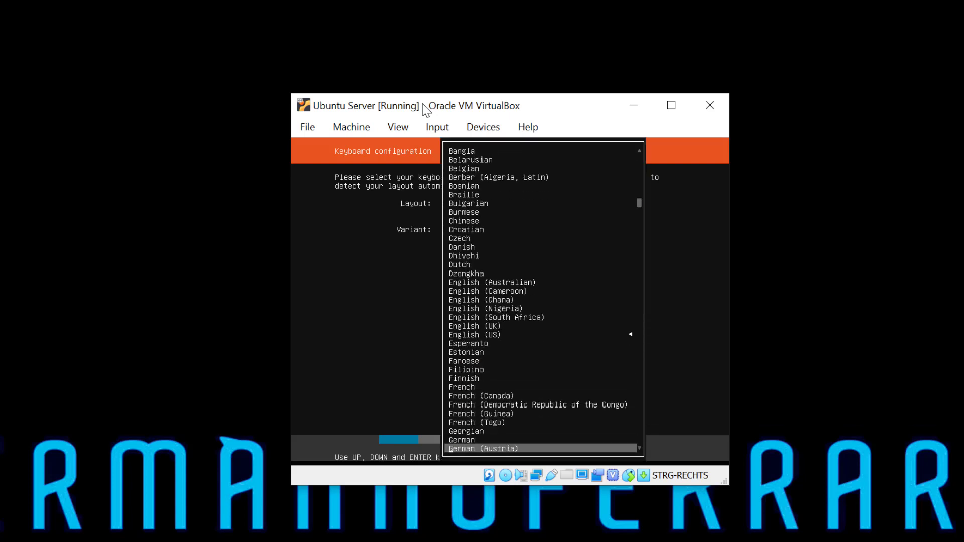
key(Down)
key(Down)
key(Down)
key(Down)
key(Down)
key(Down)
key(Down)
key(Down)
key(Down)
key(Down)
key(Down)
key(Down)
key(Down)
key(Down)
key(Down)
key(Down)
key(Down)
key(Down)
key(Down)
key(Down)
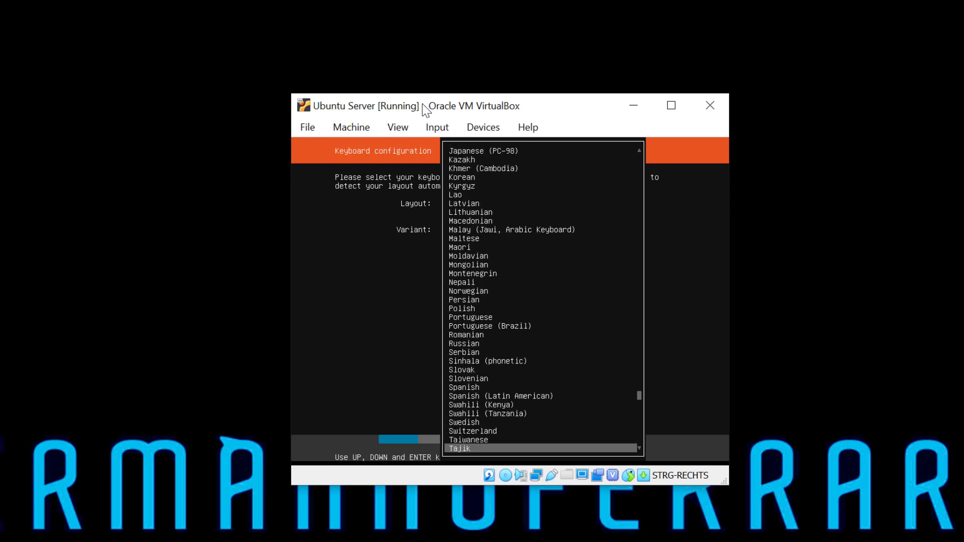
key(Up)
key(Up)
key(Return)
key(Down)
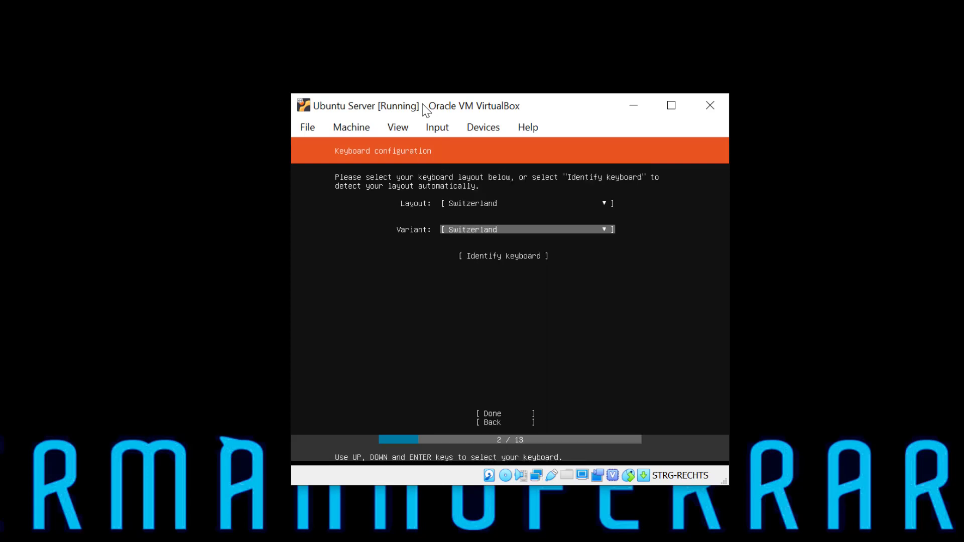
Step: Set the keyboard variant to Switzerland – German (Switzerland, no dead keys)
key(Return)
key(Down)
key(Down)
key(Down)
key(Down)
key(Down)
key(Down)
key(Down)
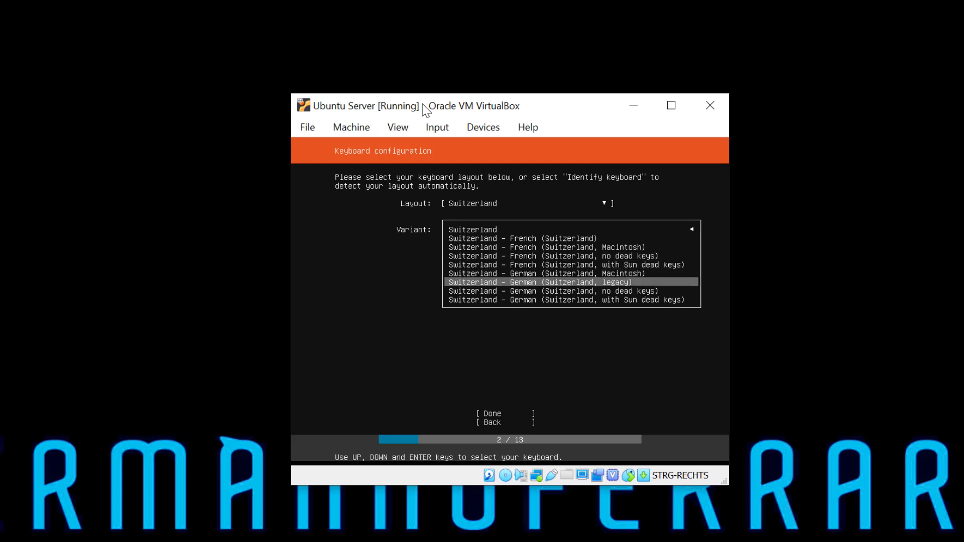
key(Return)
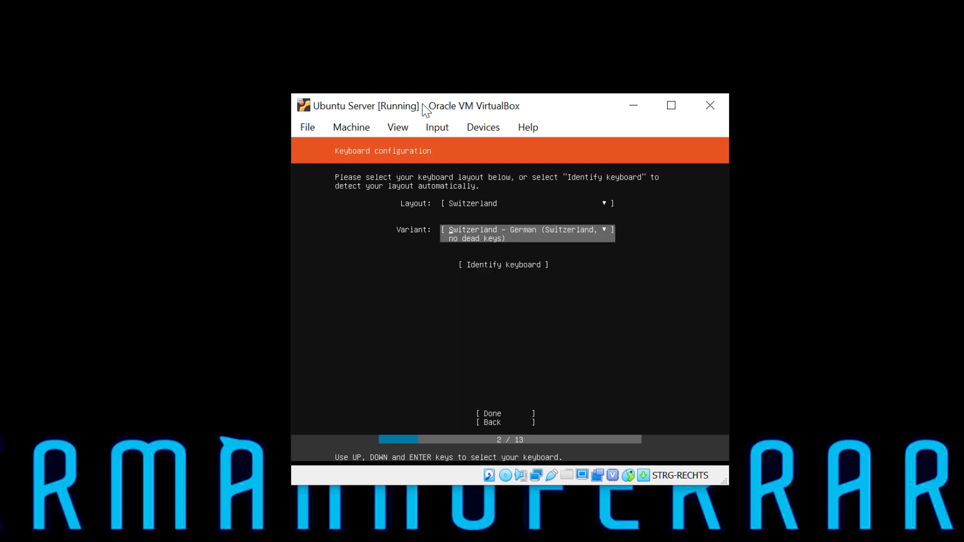
Step: Accept the keyboard configuration and continue with the default DHCP network connection on enp0s3
key(Down)
key(Down)
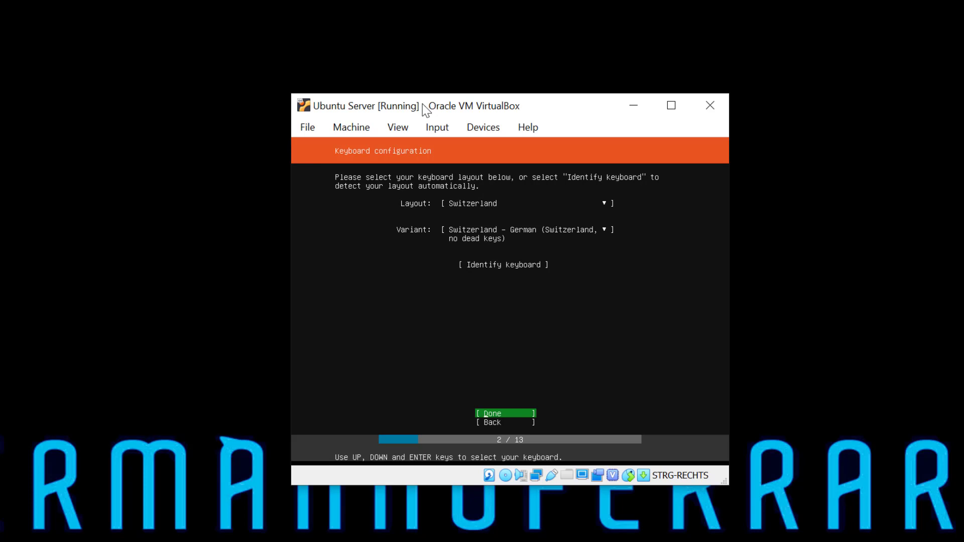
key(Return)
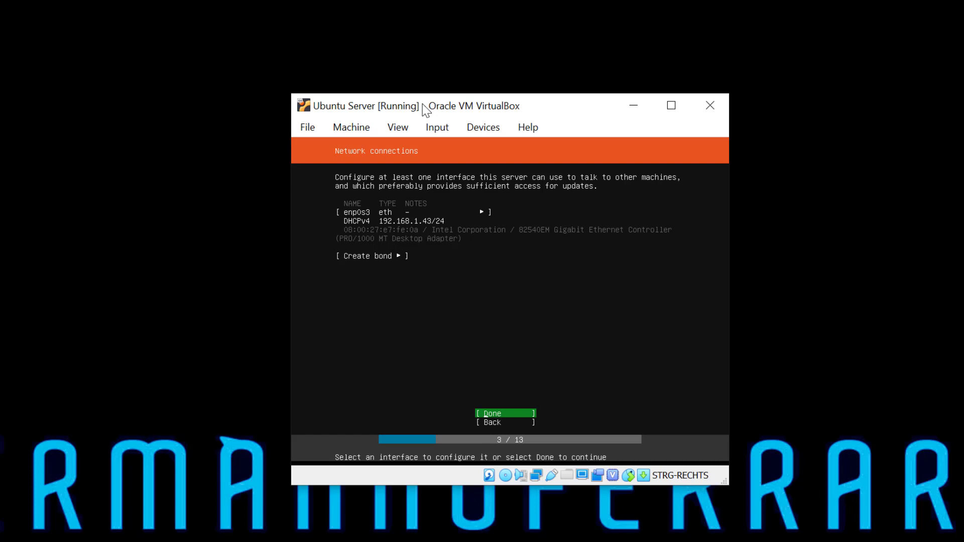
key(Return)
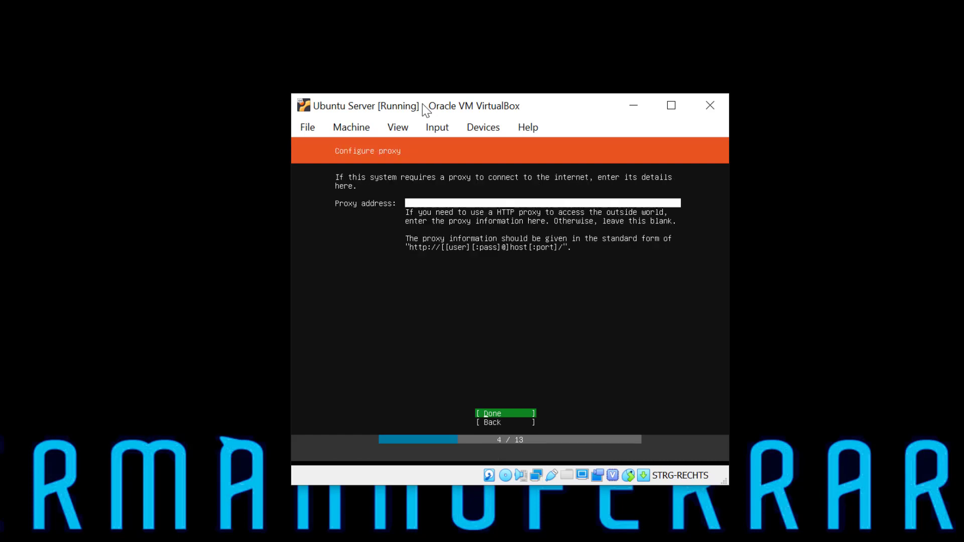
key(Return)
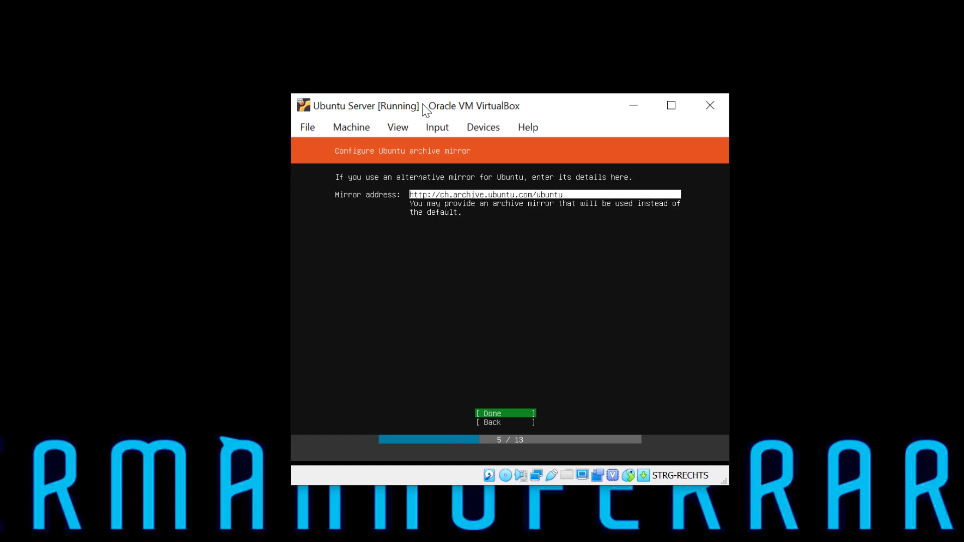
key(Return)
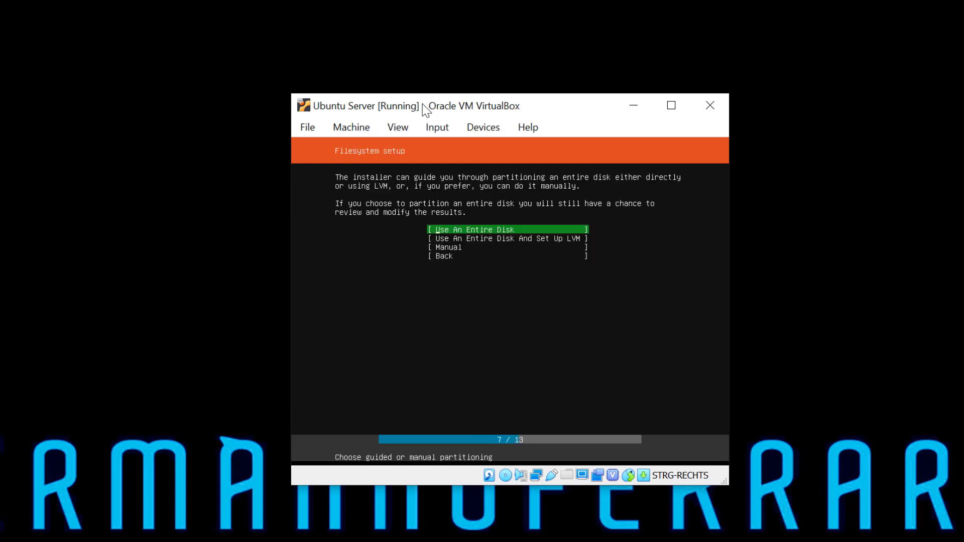
Step: Partition the entire 40 GB VirtualBox disk with the guided scheme without LVM and confirm the destructive formatting
key(Return)
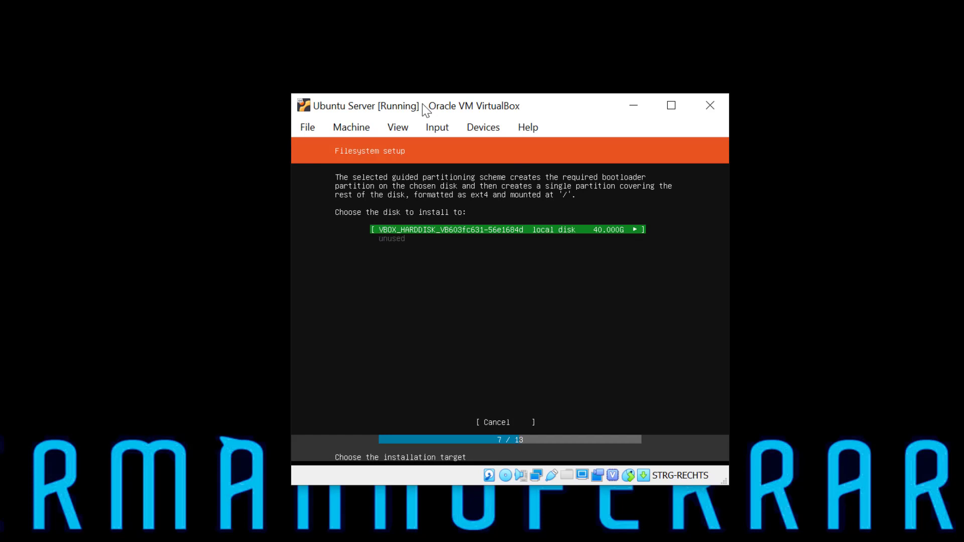
key(Return)
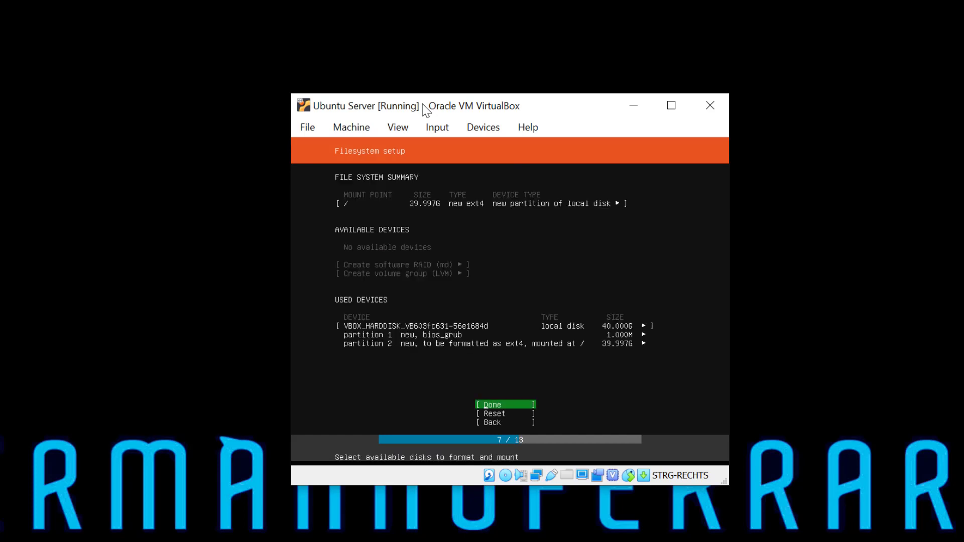
key(Return)
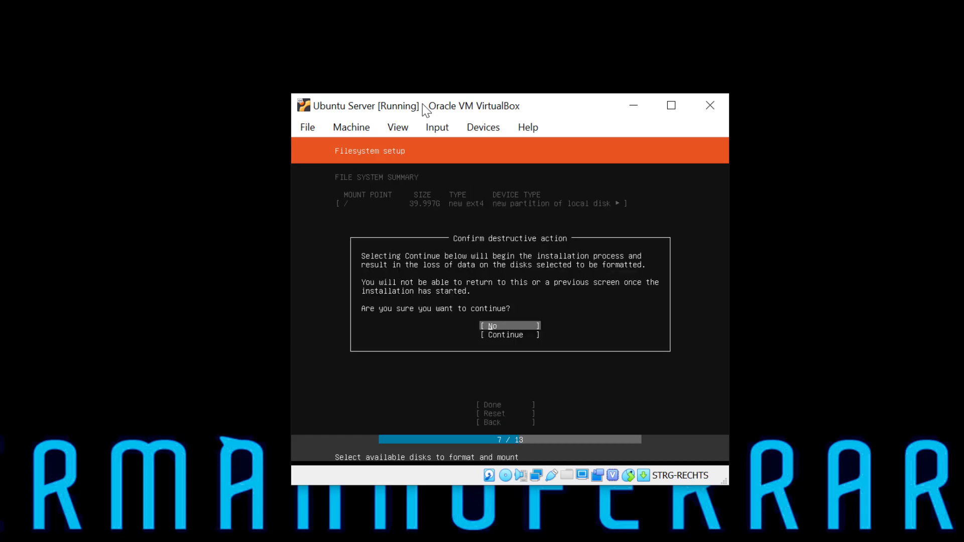
key(Down)
key(Return)
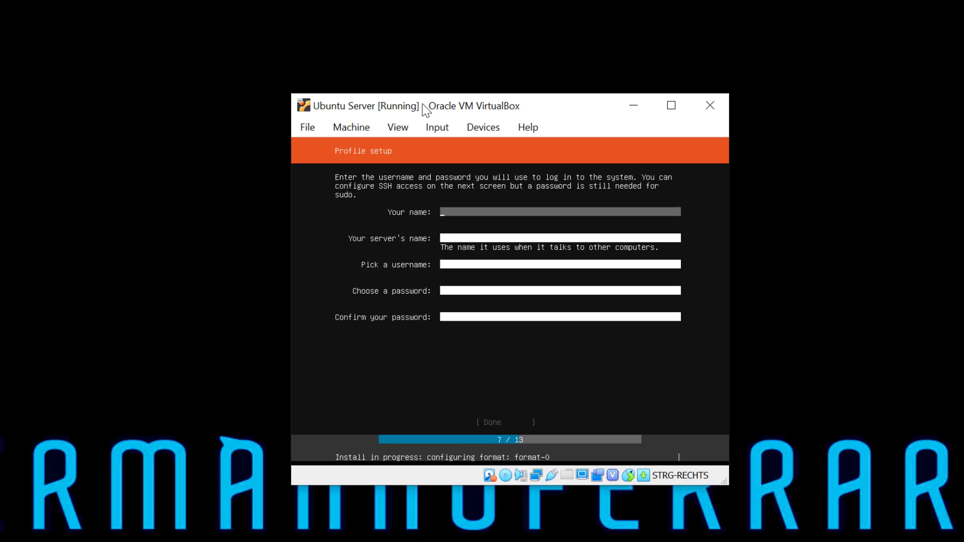
Step: Fill in the profile with the user's name, the server name nextcloud and the login username
text(Er)
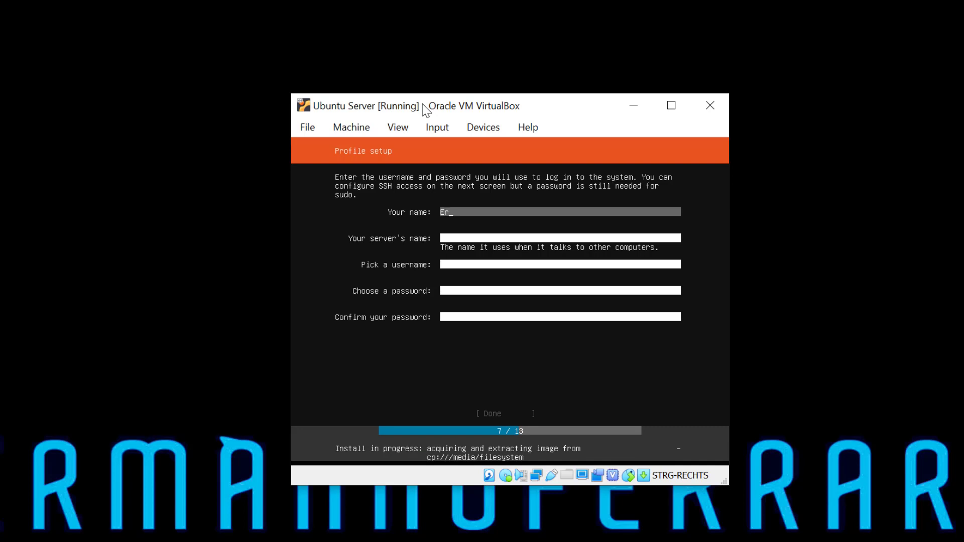
text(manno)
key(Tab)
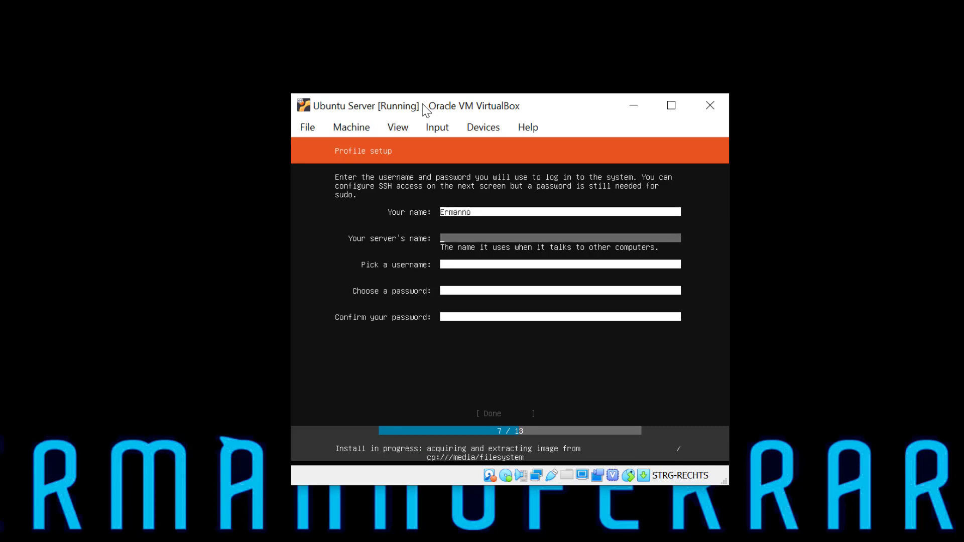
text(nextcloud)
key(Tab)
text(ermanno)
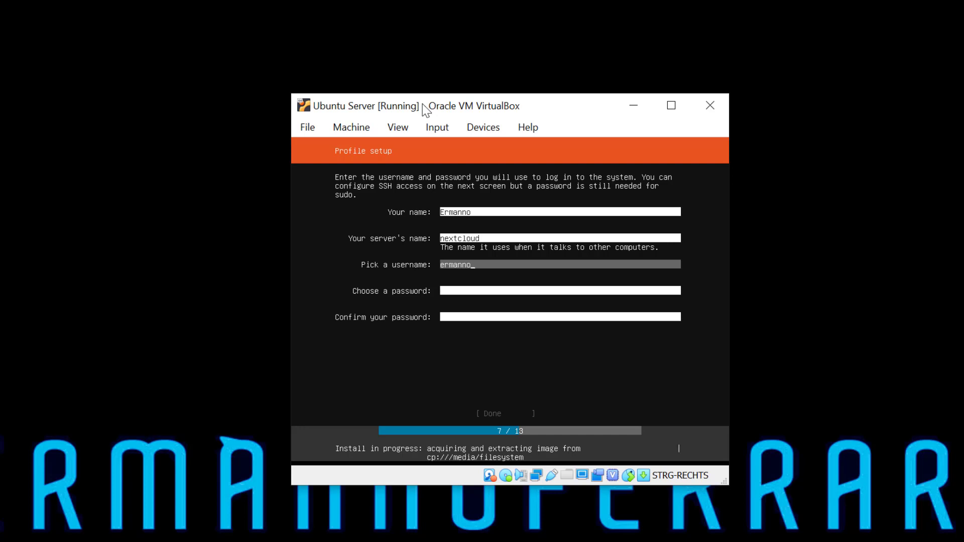
Step: Enter and confirm the account password, and submit the profile setup
key(Tab)
text(*********)
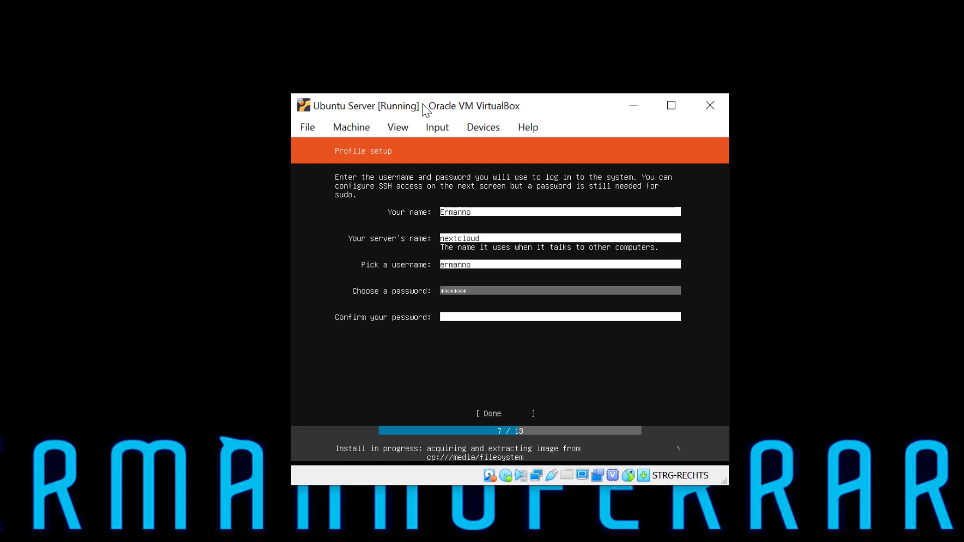
key(Tab)
text(*********)
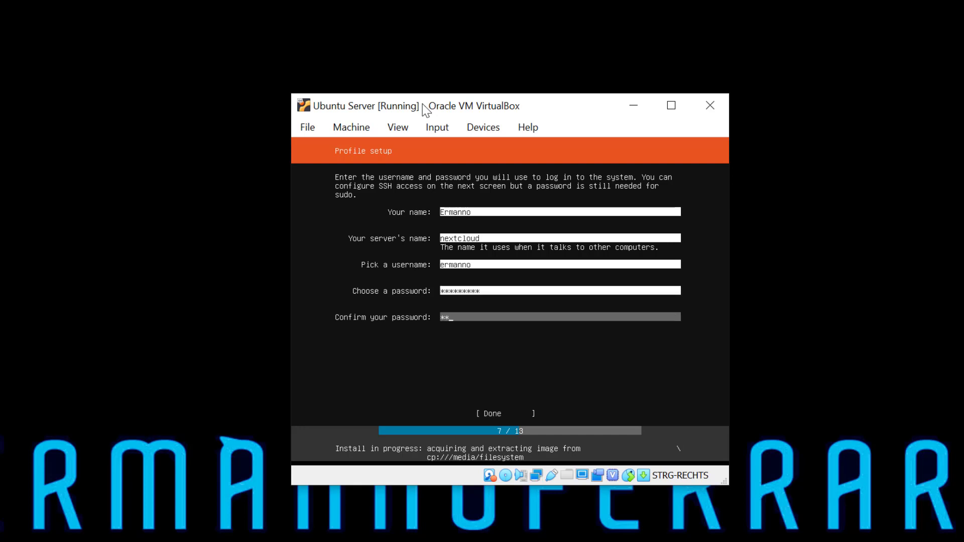
key(Tab)
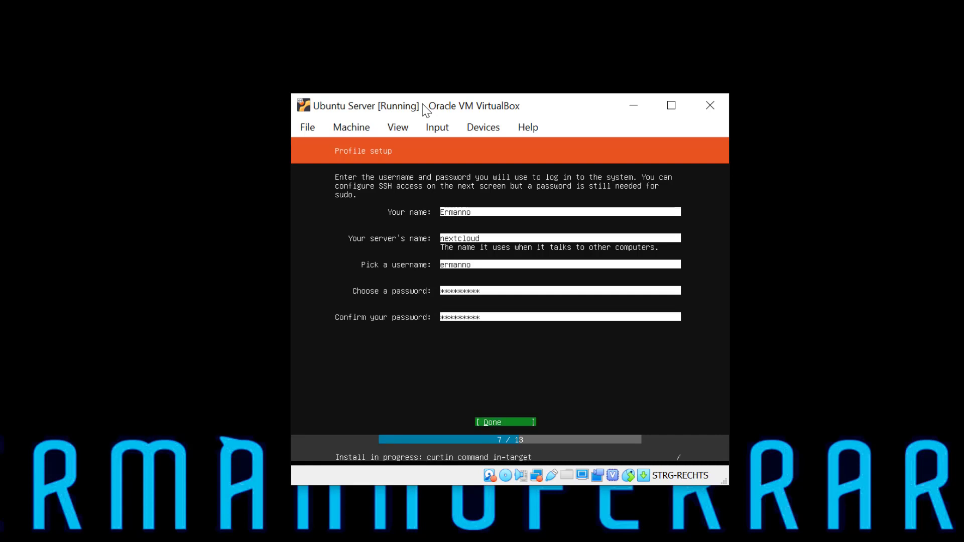
key(Return)
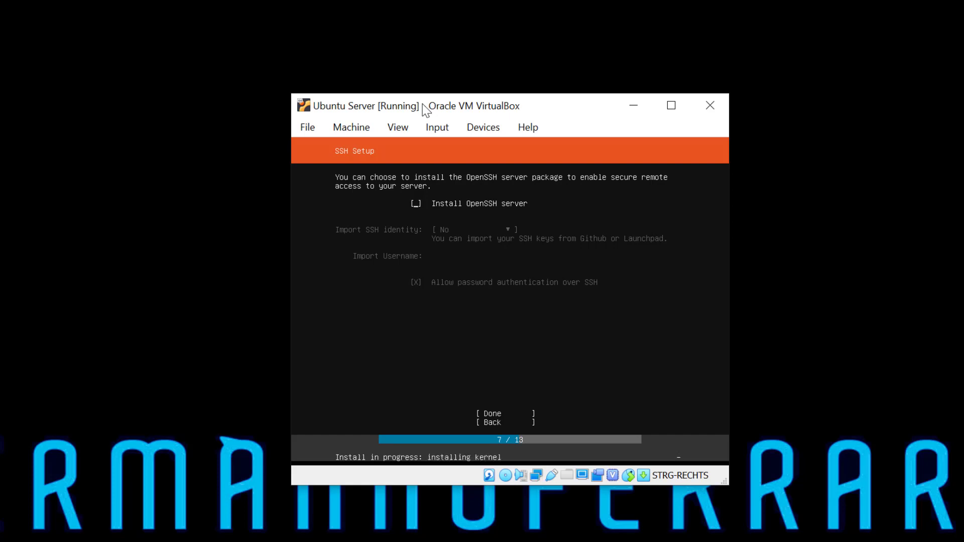
Step: Enable installation of the OpenSSH server without importing an SSH identity, and continue
key(space)
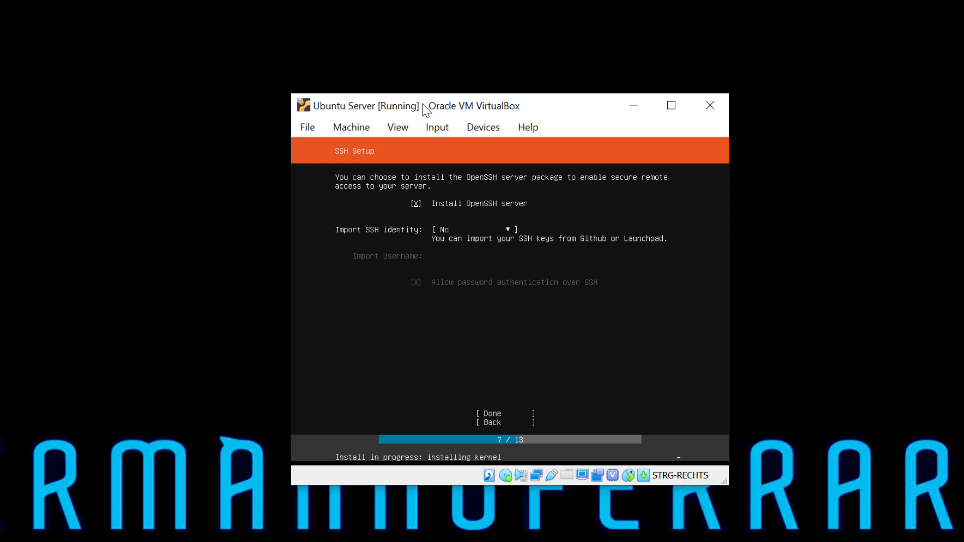
key(Tab)
key(Tab)
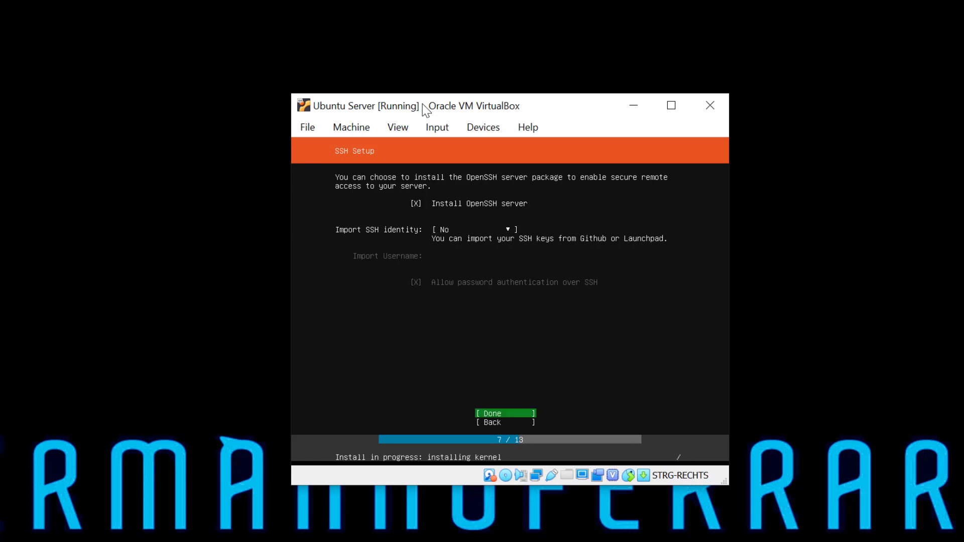
key(Return)
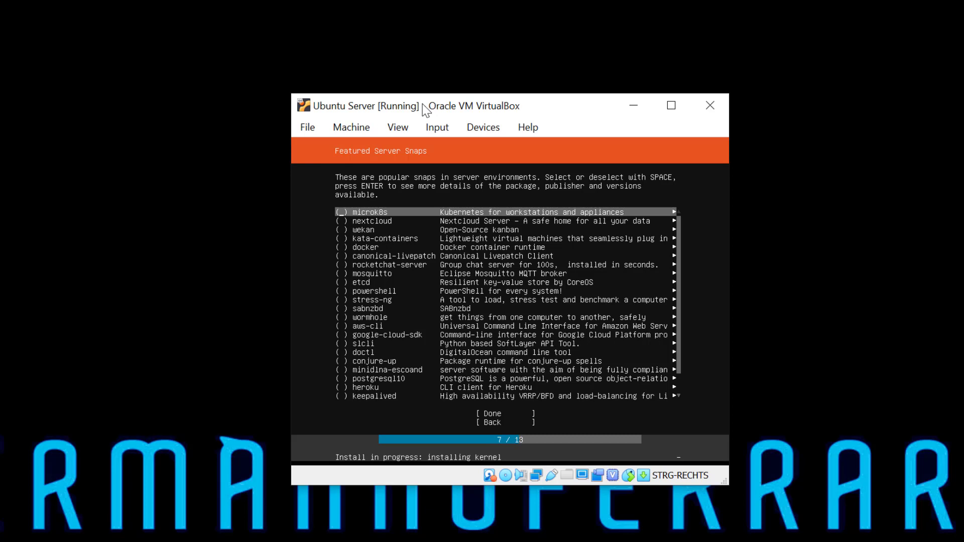
Step: Skip all featured server snaps, let the installation finish and reboot into the installed system
key(Tab)
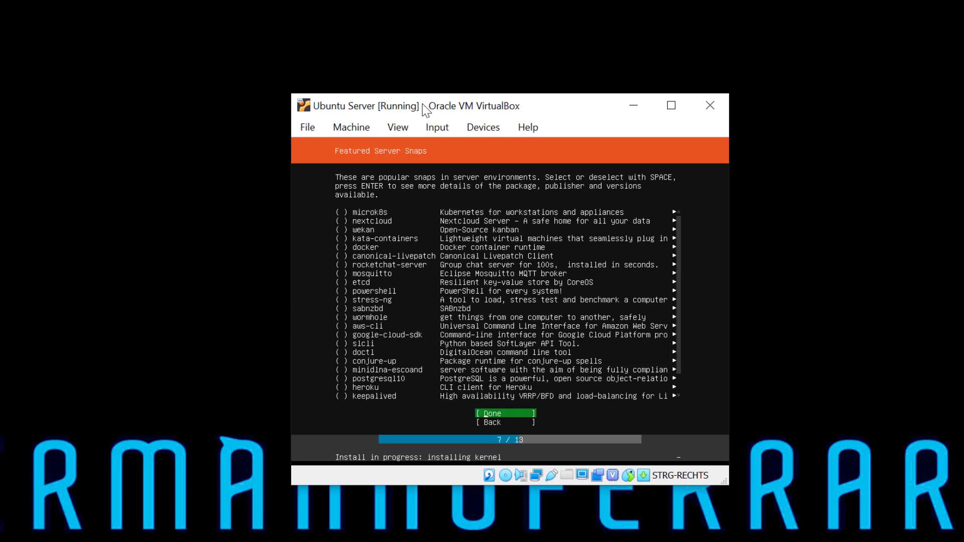
key(Return)
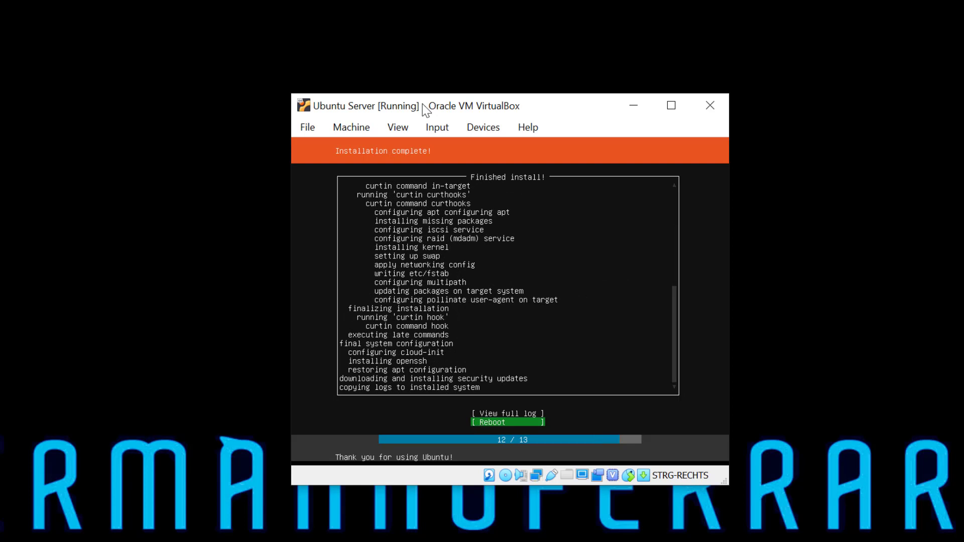
key(Return)
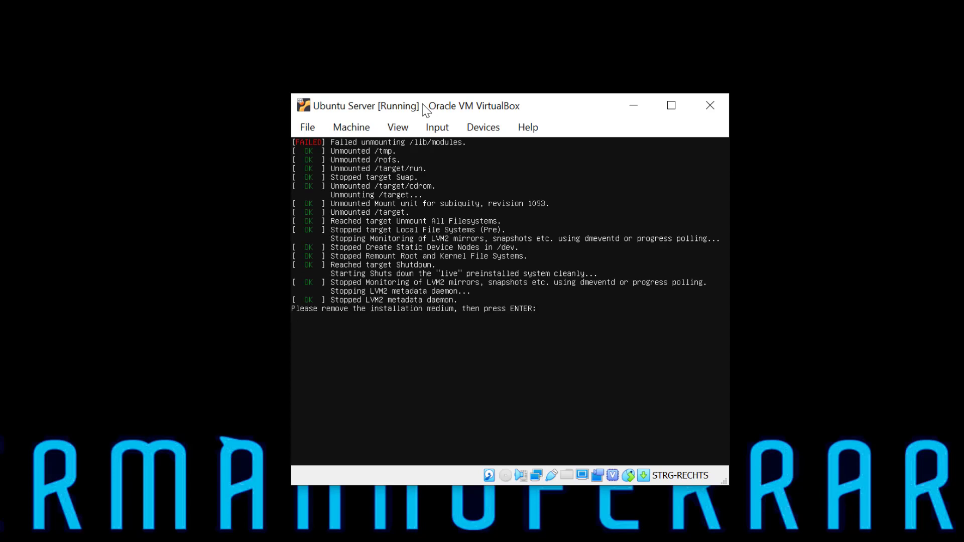
key(Return)
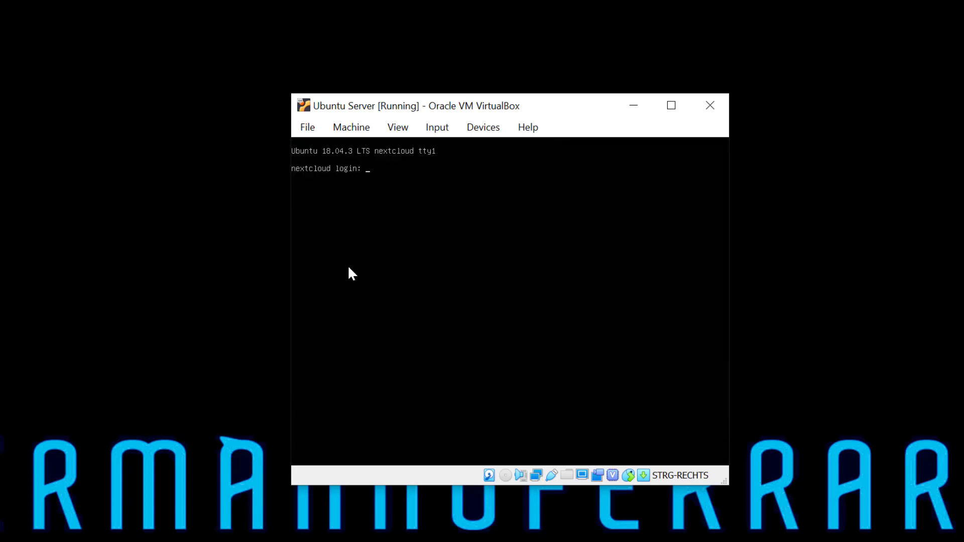
Step: Log in to the nextcloud server console with the account username and password
text(ermanno)
key(Return)
key(Return)
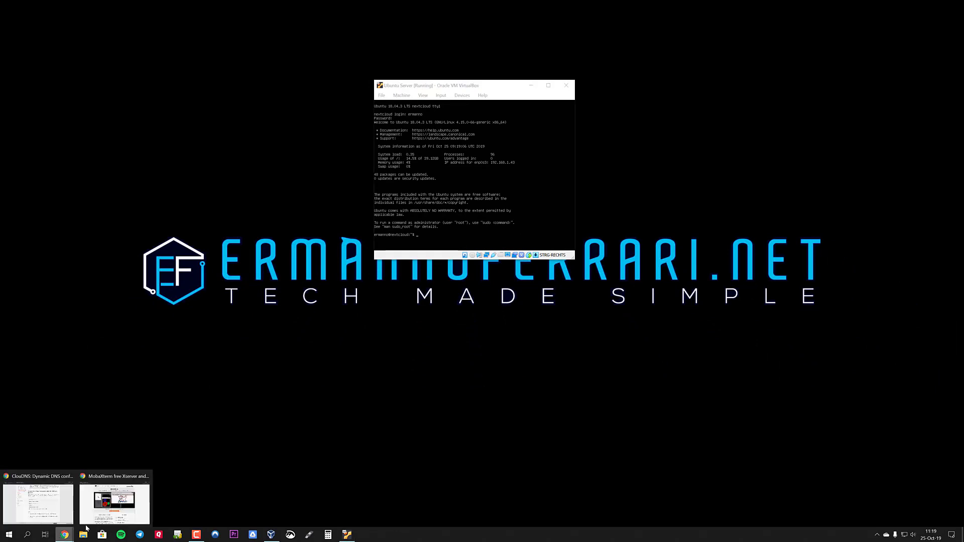
Step: Switch to the MobaXterm website in Chrome, view the editions on its download page, and minimize the browser
click(115, 494)
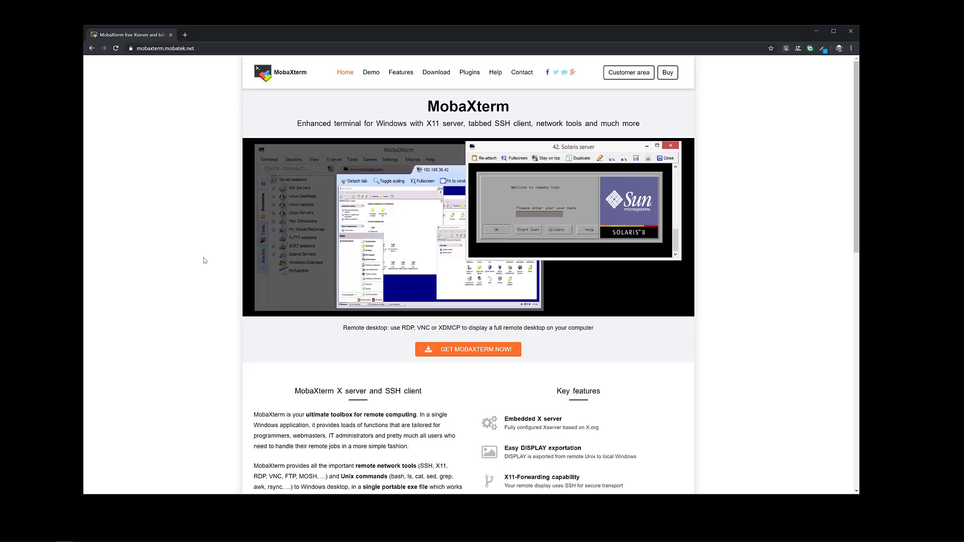
click(460, 351)
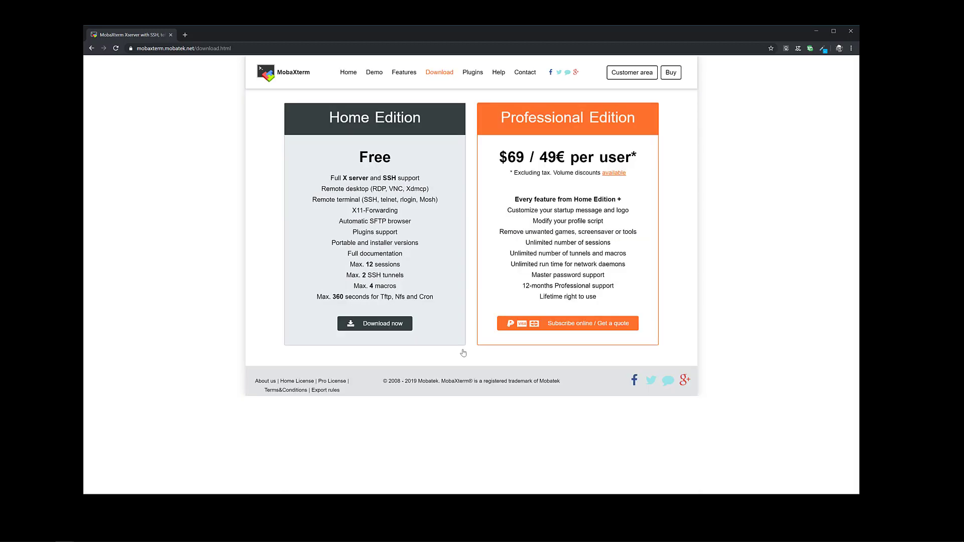
click(814, 32)
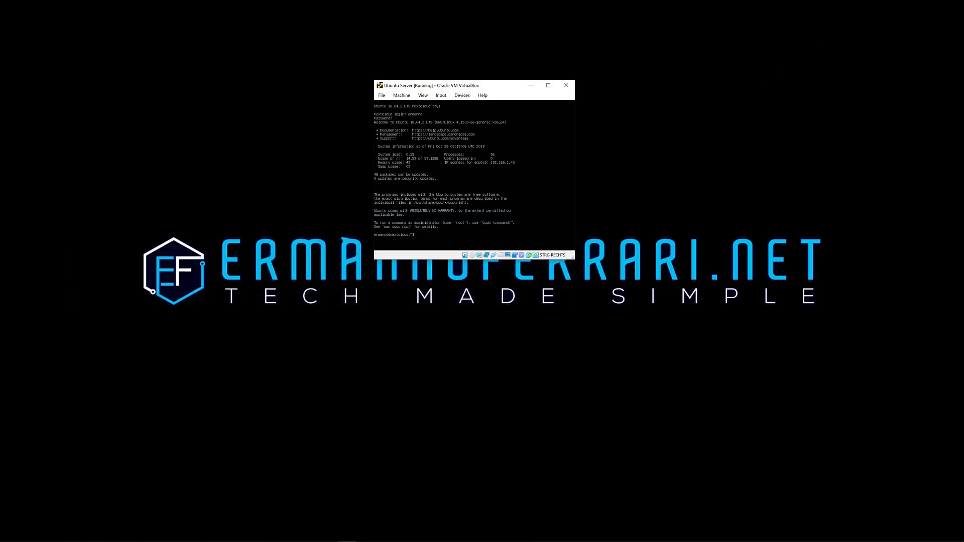
Step: Switch to MobaXterm and arrange its window beside the Ubuntu Server virtual machine window
mouse_move(274, 540)
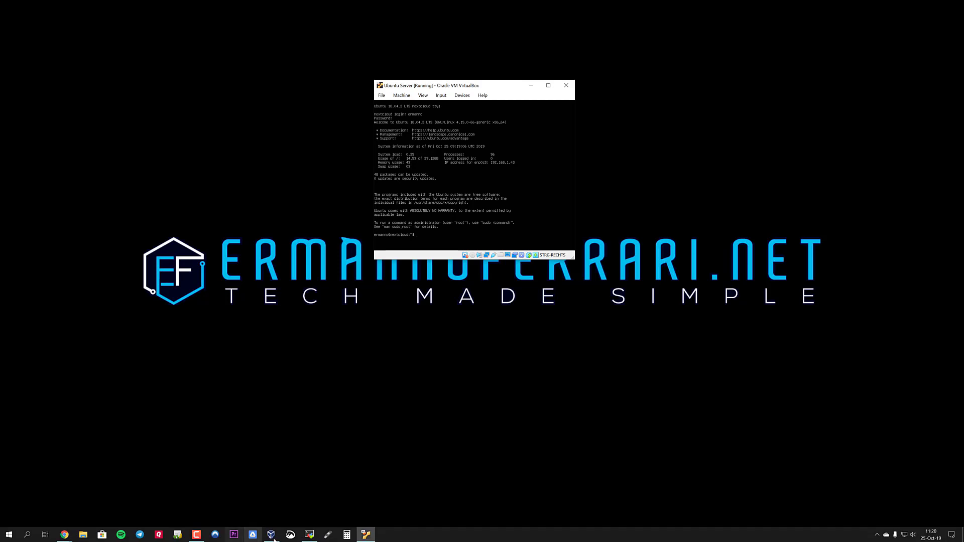
click(309, 534)
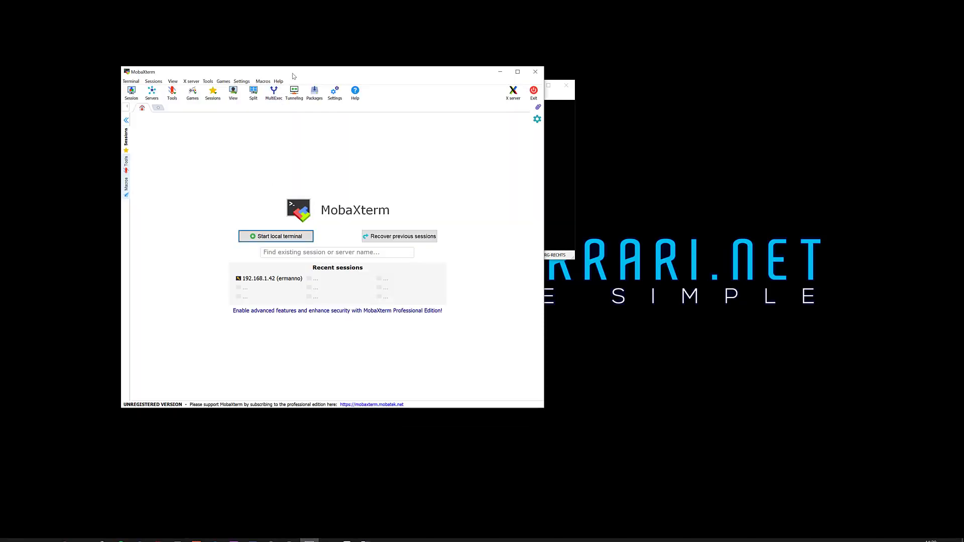
drag(294, 75, 593, 69)
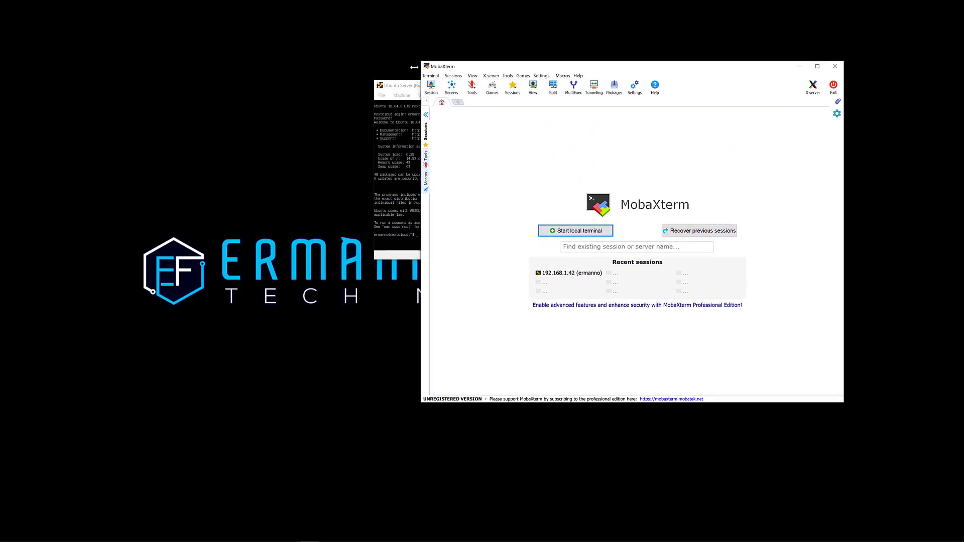
drag(407, 87, 242, 82)
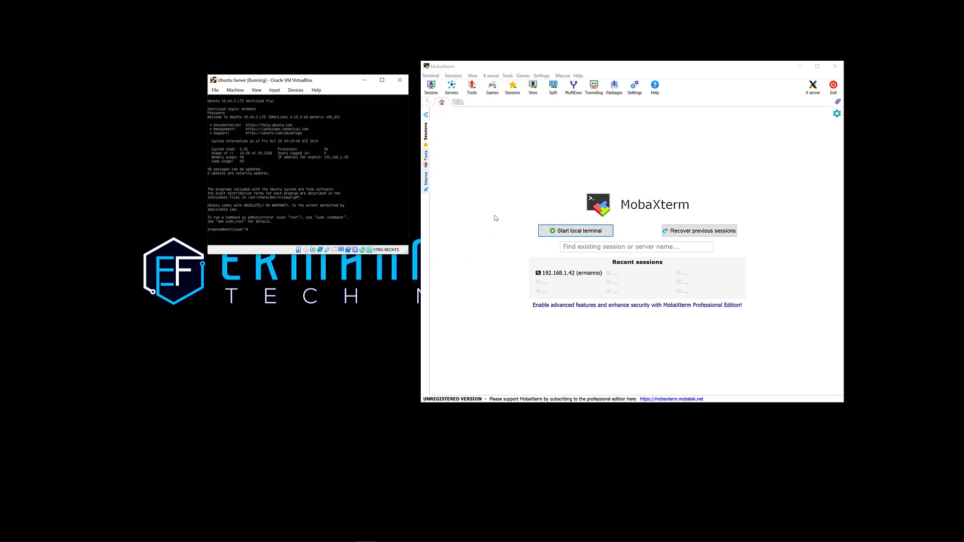
Step: Create and open an SSH session to remote host 192.168.1.43 on port 22
click(431, 87)
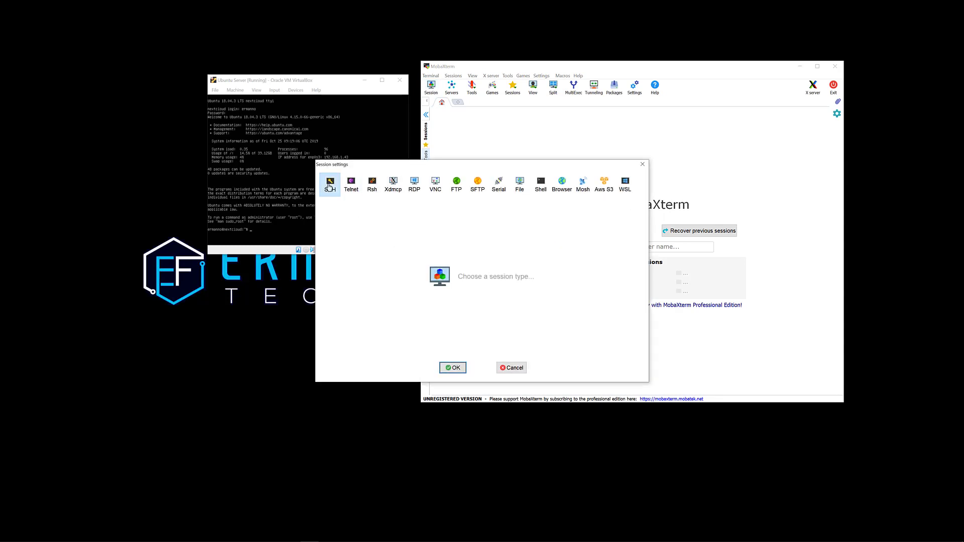
click(330, 183)
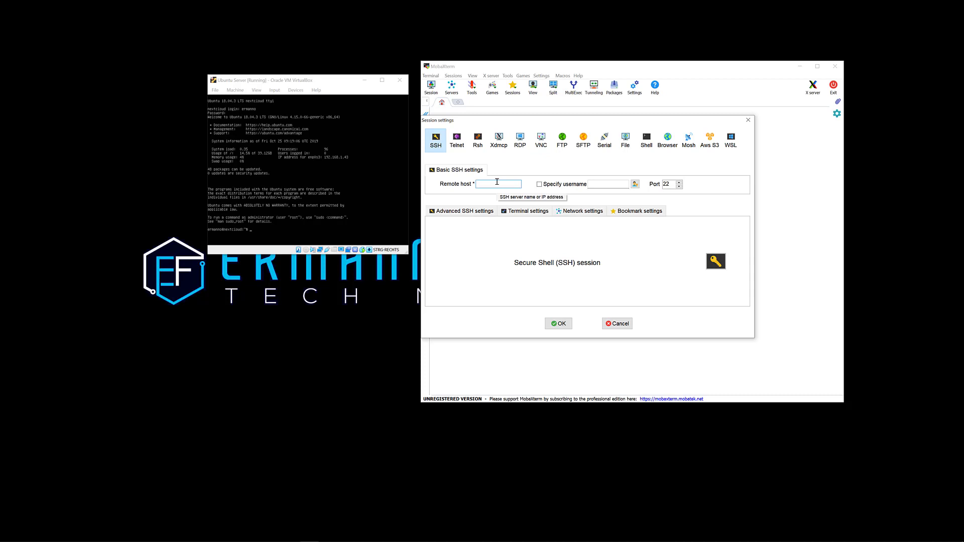
text(192.168.1.43)
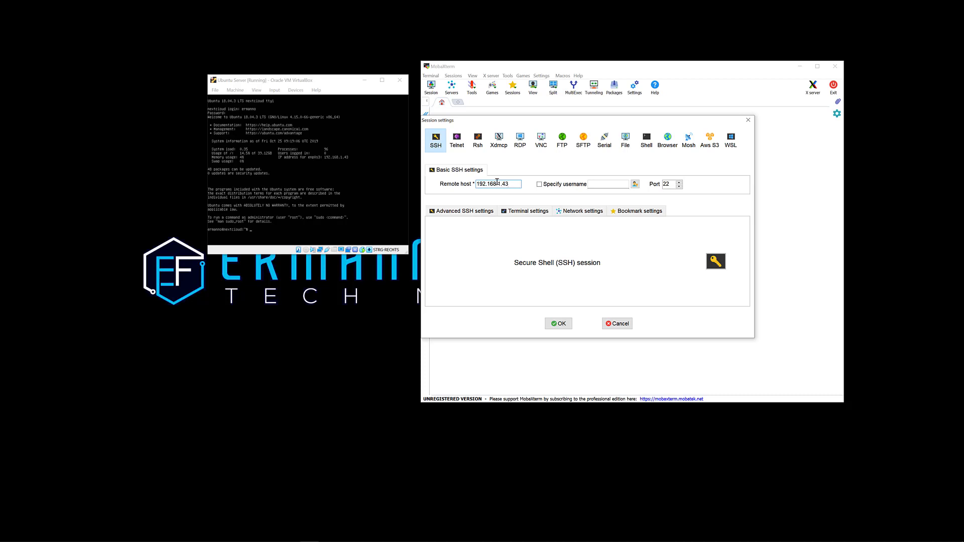
click(555, 325)
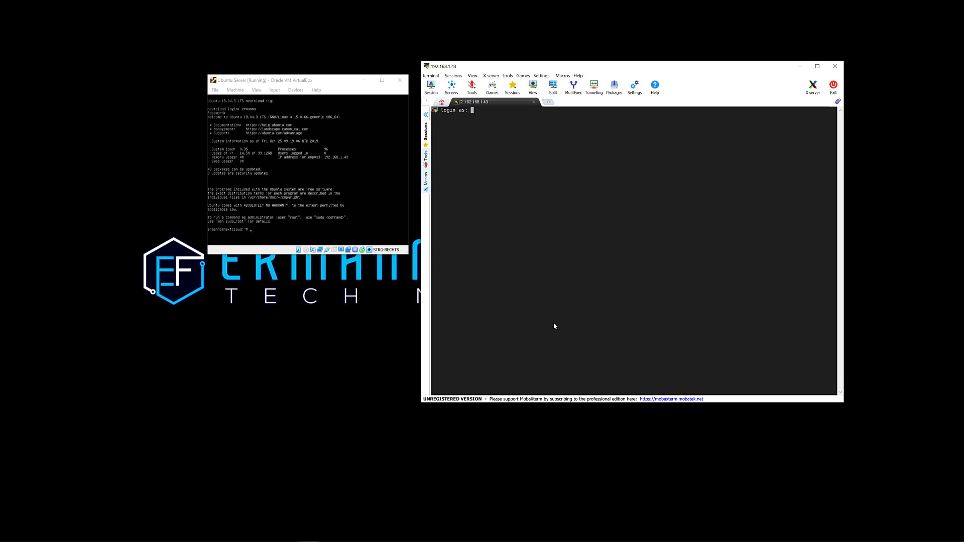
Step: Log in to the SSH session with the account username and password, save the password, and move the terminal window over the virtual machine
text(ermanno)
key(Return)
key(Return)
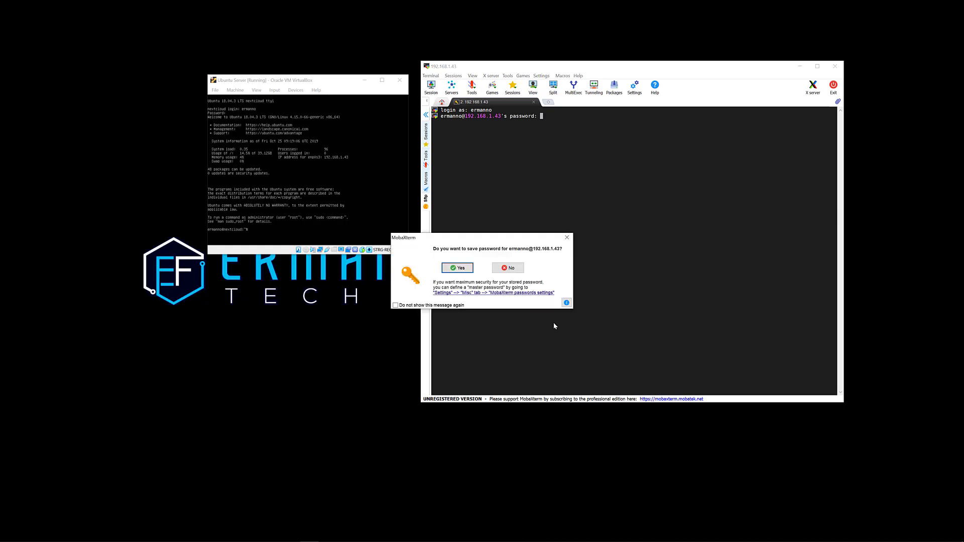
click(462, 274)
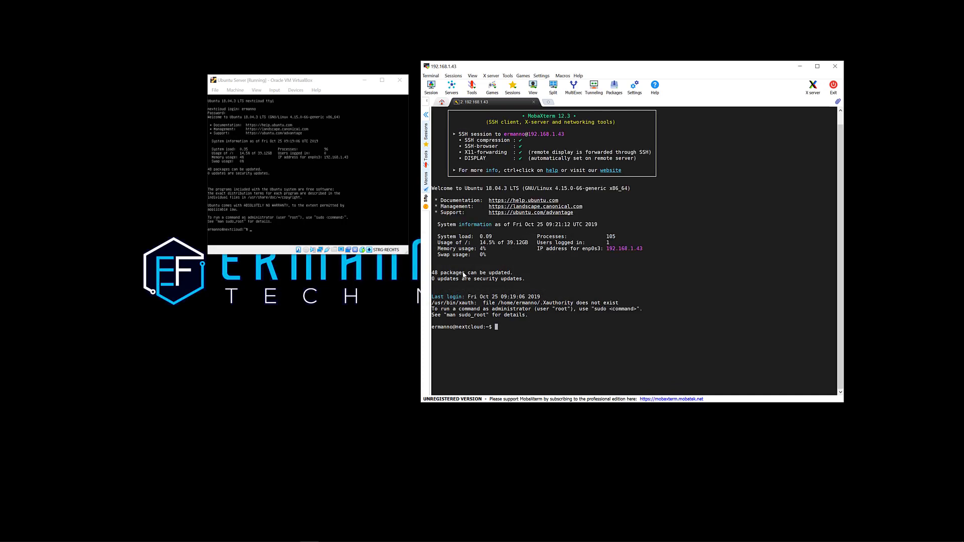
drag(703, 71, 426, 62)
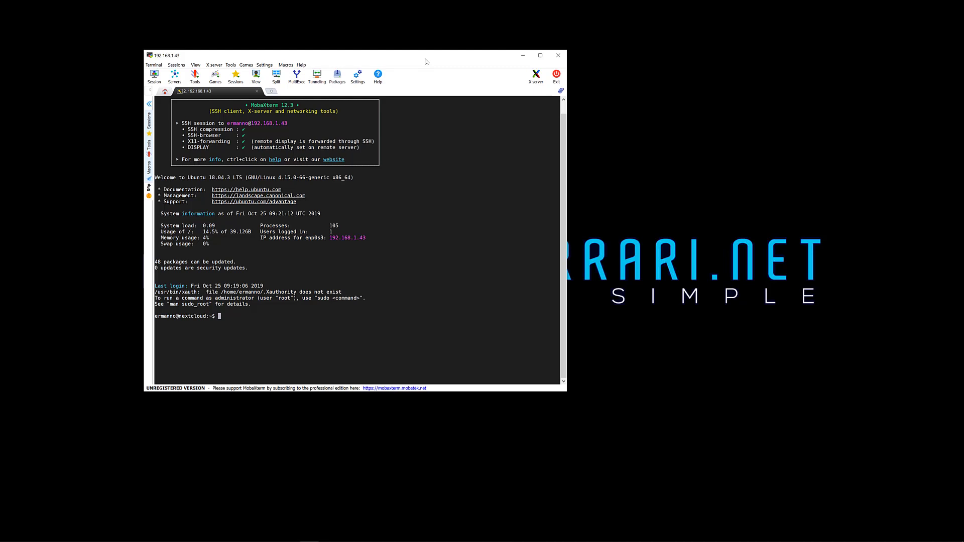
Step: Clear the terminal and refresh the server's package lists with sudo apt-get update
key(ctrl+l)
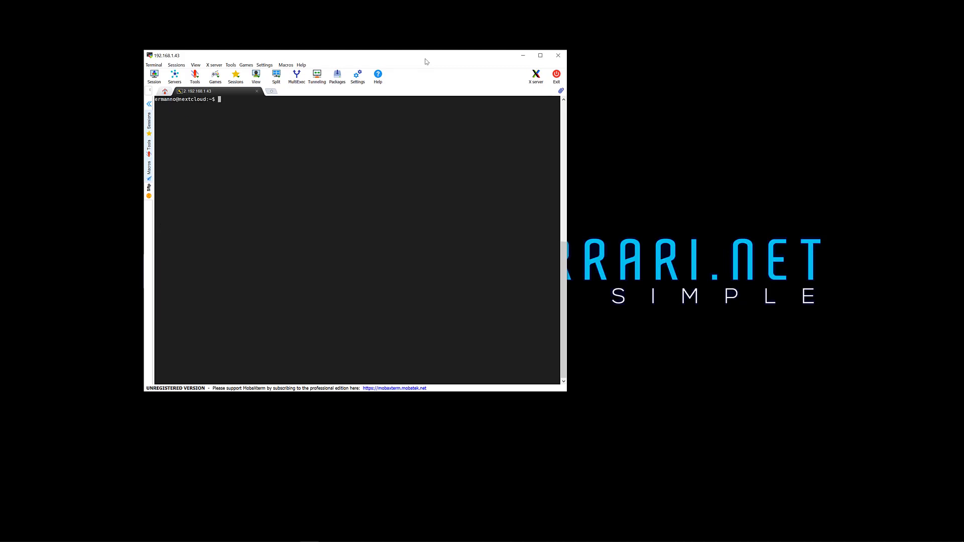
text(sudo apt-get update)
key(Return)
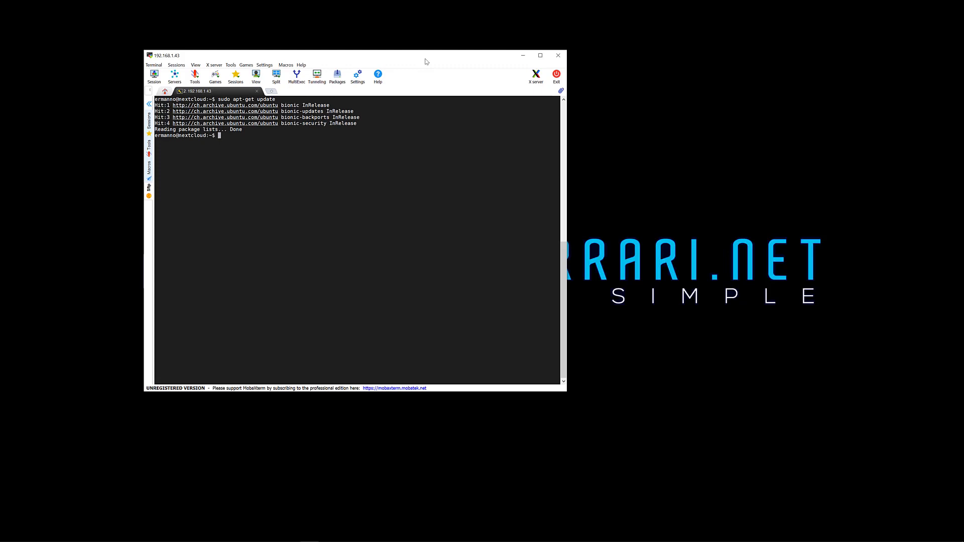
Step: Upgrade all server packages with sudo apt-get dist-upgrade, accept the installation, then clear the terminal and minimize its window
text(sudo apt-get dist-upgrade)
key(Return)
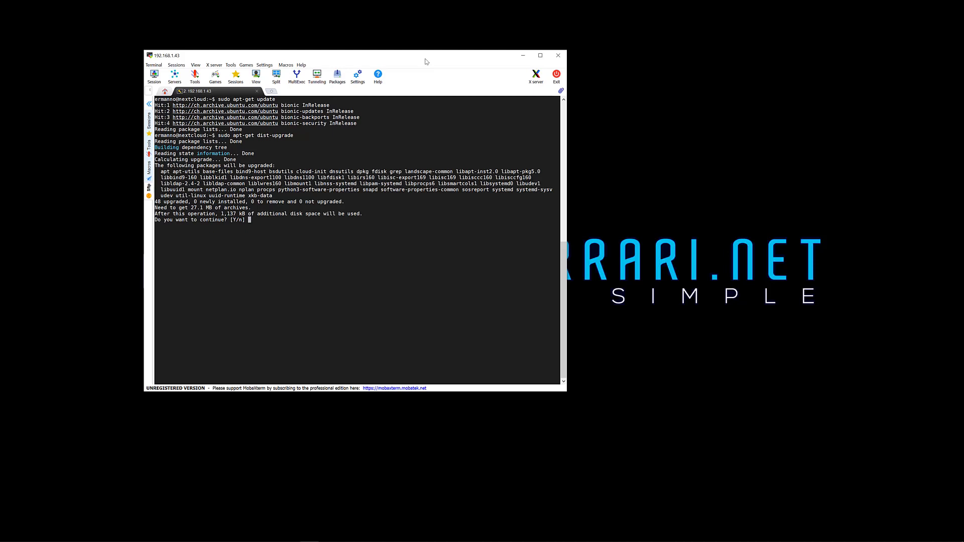
key(Return)
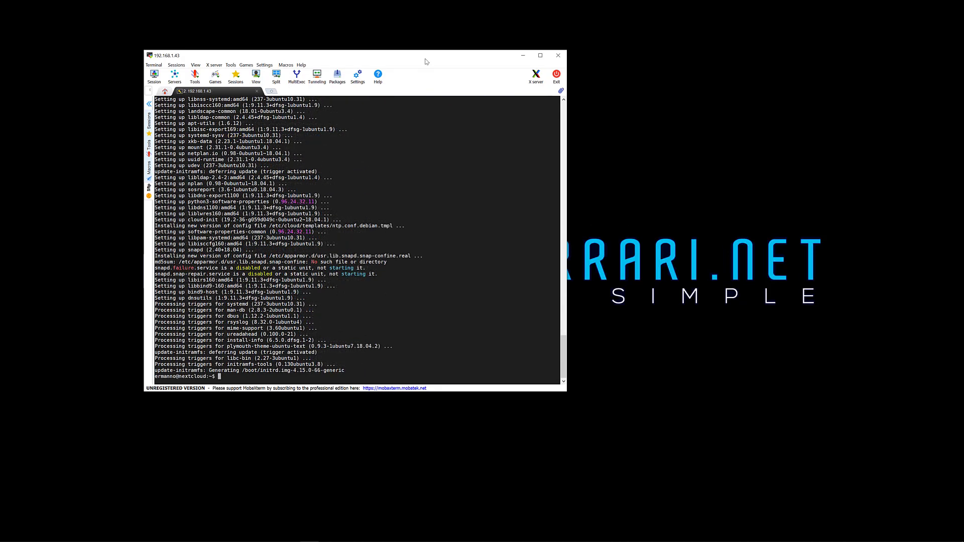
key(ctrl+l)
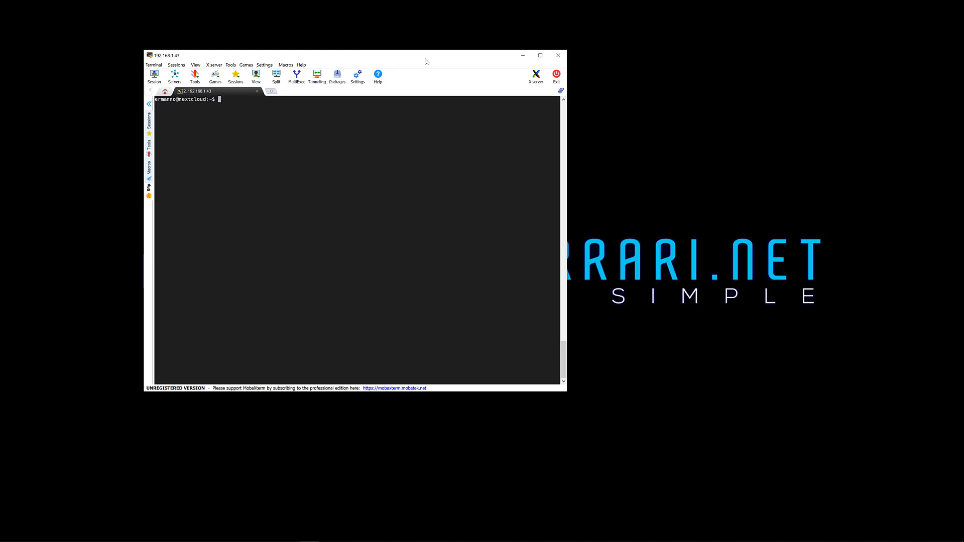
click(520, 58)
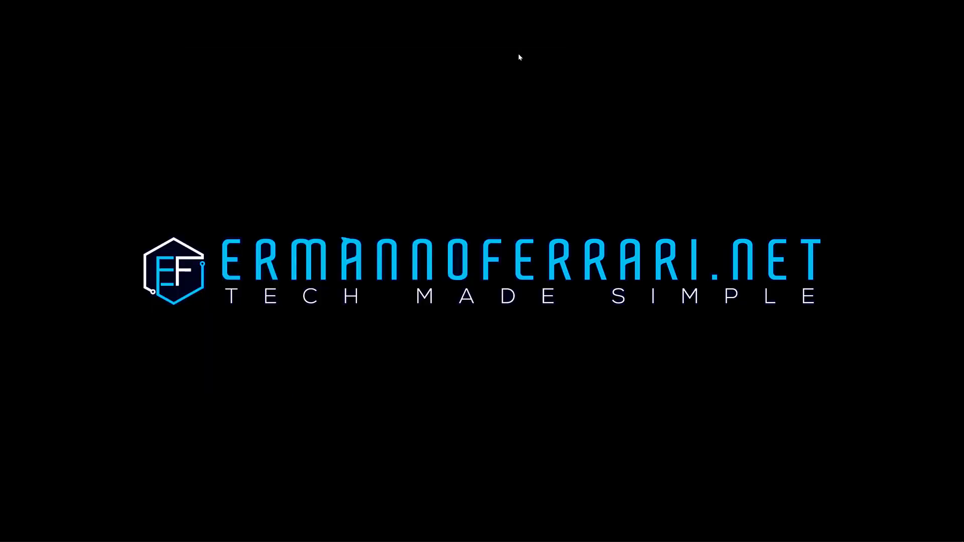